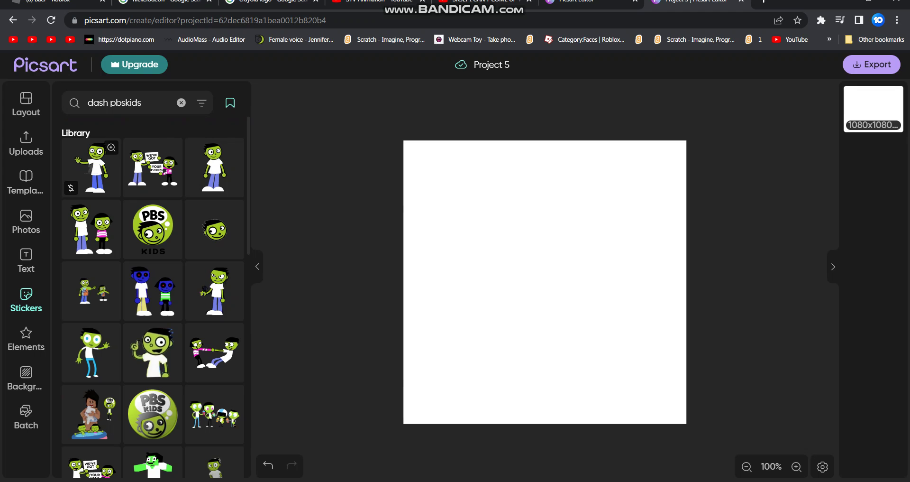
- Add the front-facing Dash sticker with arms at his sides, enlarge it and place it slightly right of the canvas centre
click(213, 165)
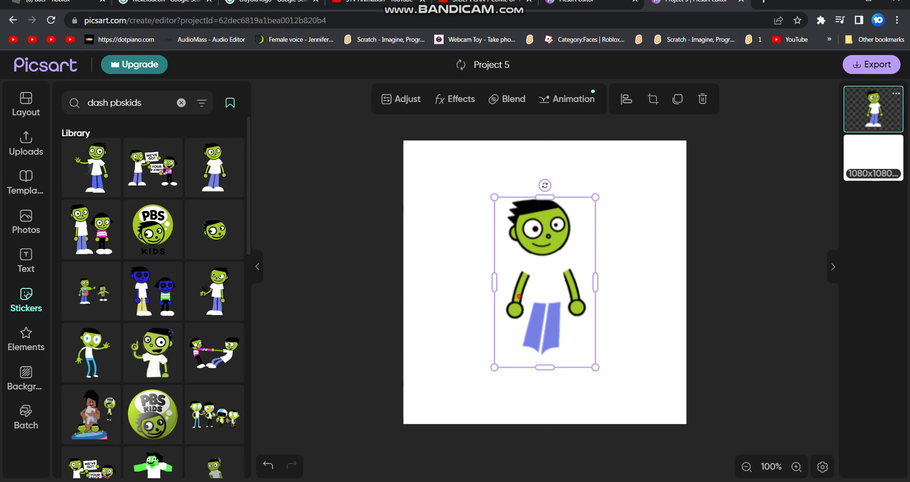
drag(519, 297, 499, 320)
click(153, 290)
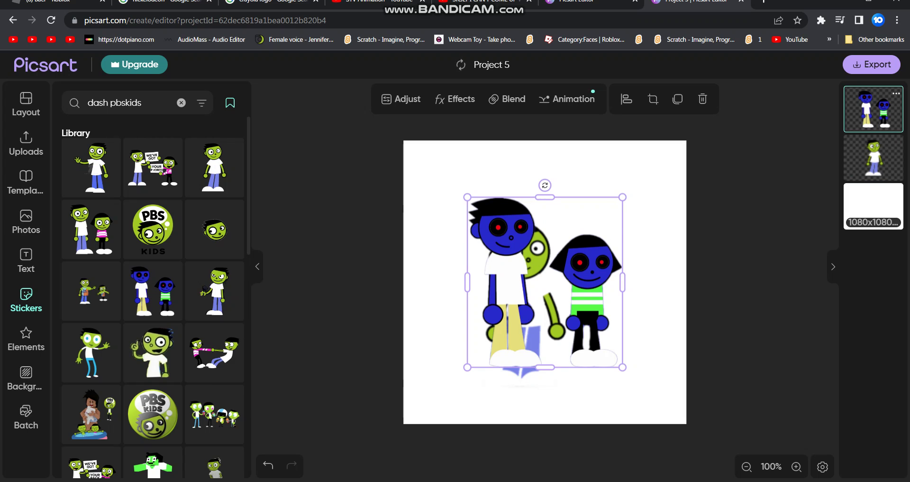
key(Delete)
click(533, 243)
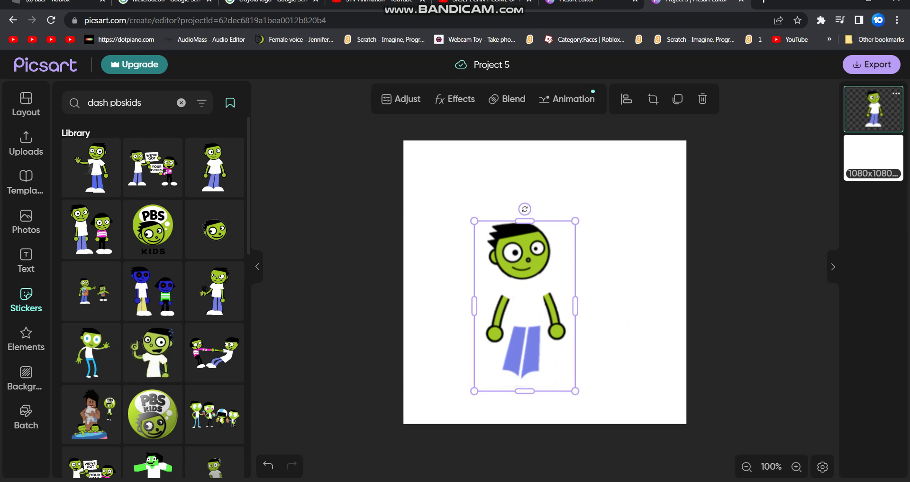
drag(575, 223, 616, 155)
drag(536, 273, 551, 285)
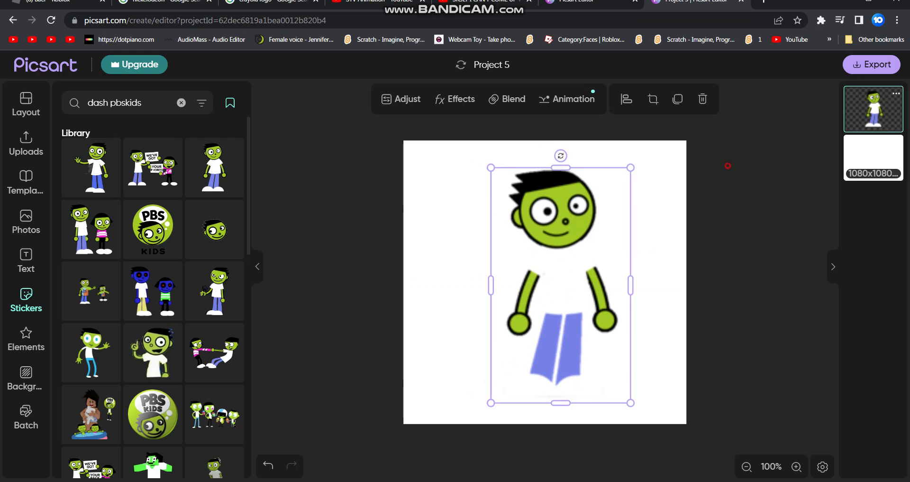
click(728, 166)
- Search the stickers for "shirt" and fit the black, red and yellow number 10 jersey over the character's torso
triple_click(142, 109)
text(shirt)
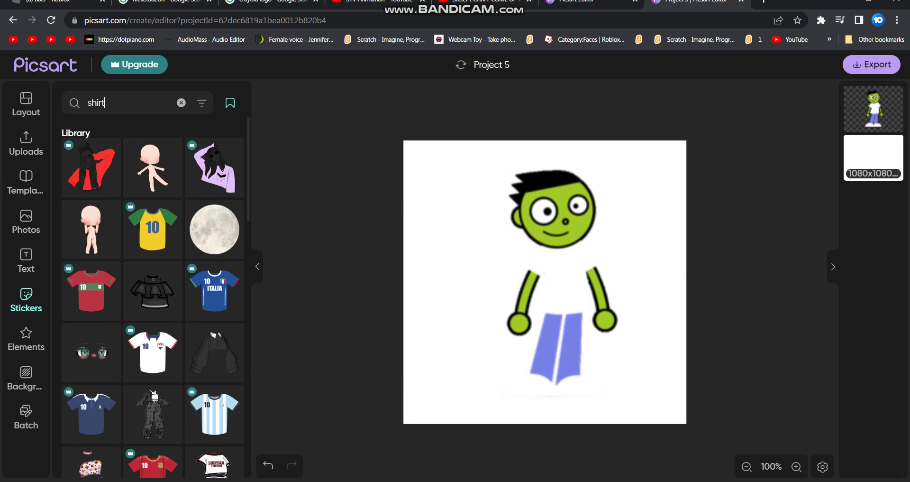
scroll(222, 223, down, 4)
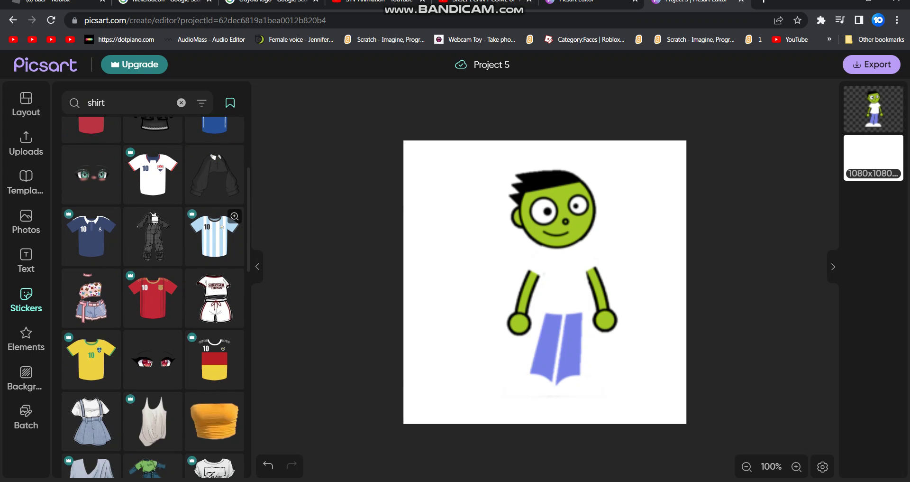
scroll(214, 175, down, 1)
click(222, 315)
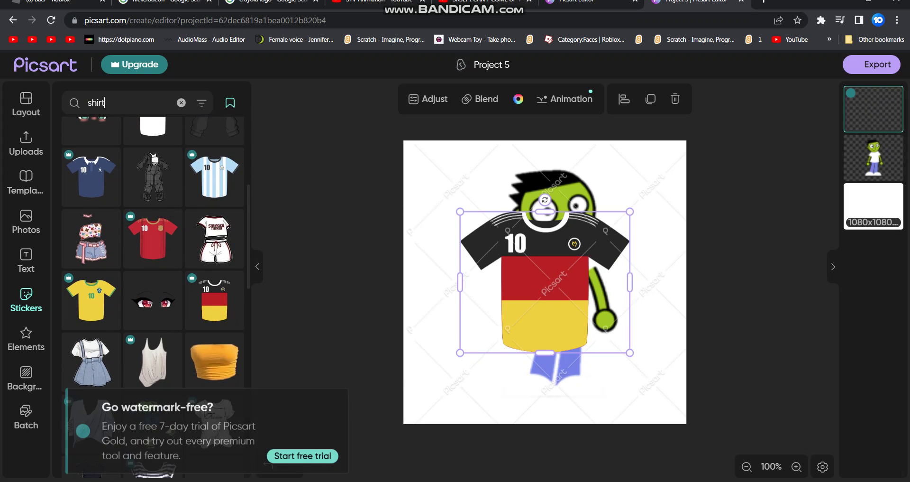
drag(555, 289, 561, 285)
drag(646, 214, 588, 262)
drag(536, 303, 564, 284)
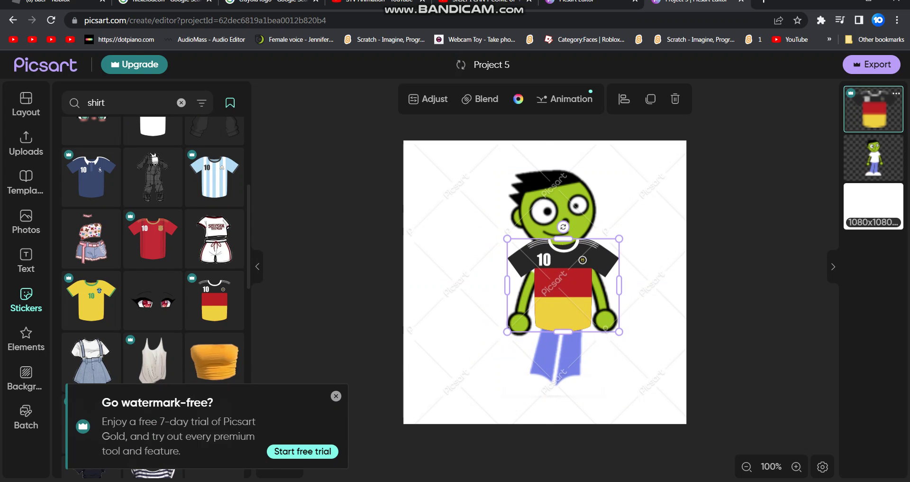
click(337, 396)
- Add the red anime eyes sticker, shrink it and place it over the character's eyes
scroll(213, 360, down, 6)
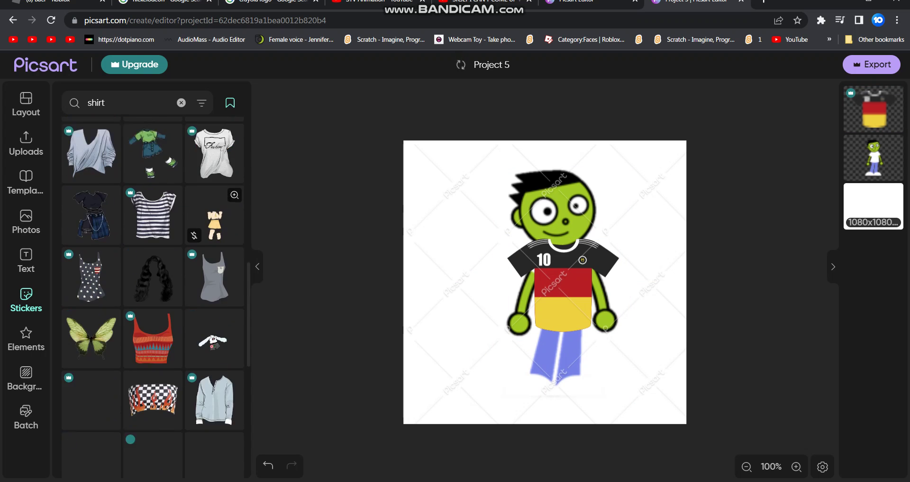
scroll(153, 237, up, 3)
click(153, 182)
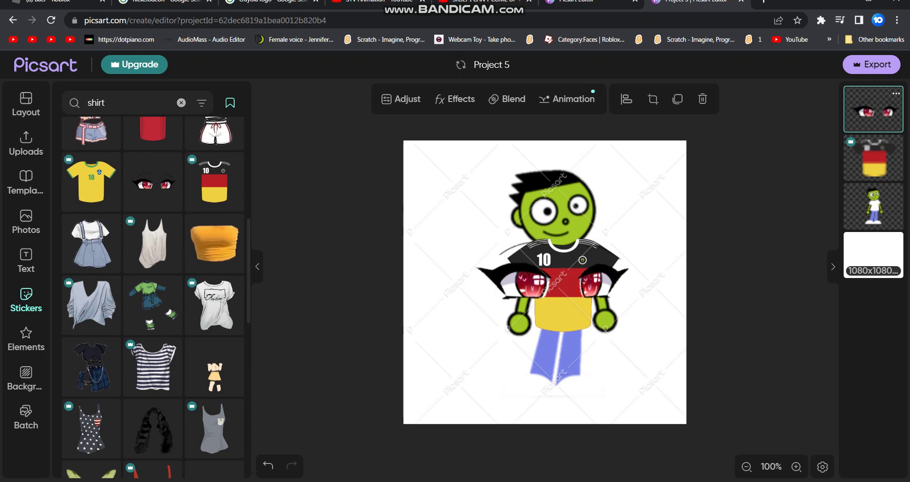
drag(553, 282, 577, 203)
drag(661, 154, 601, 185)
drag(564, 213, 573, 199)
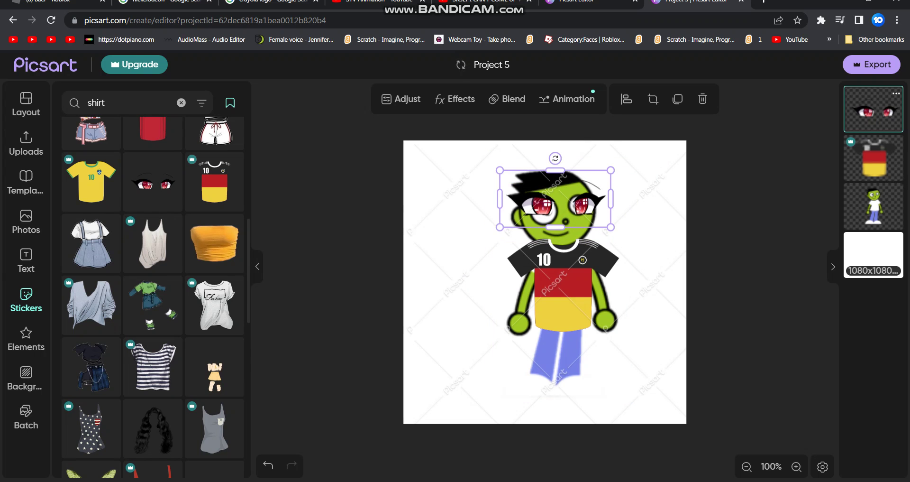
click(636, 194)
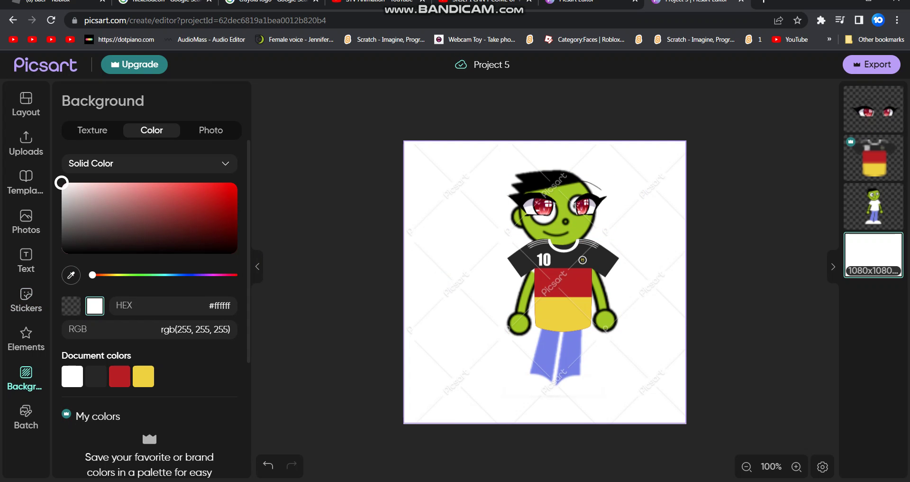
- Try the "Be a WARRIOR Not a worrier" text template over the character and delete its three text parts
click(26, 221)
click(26, 260)
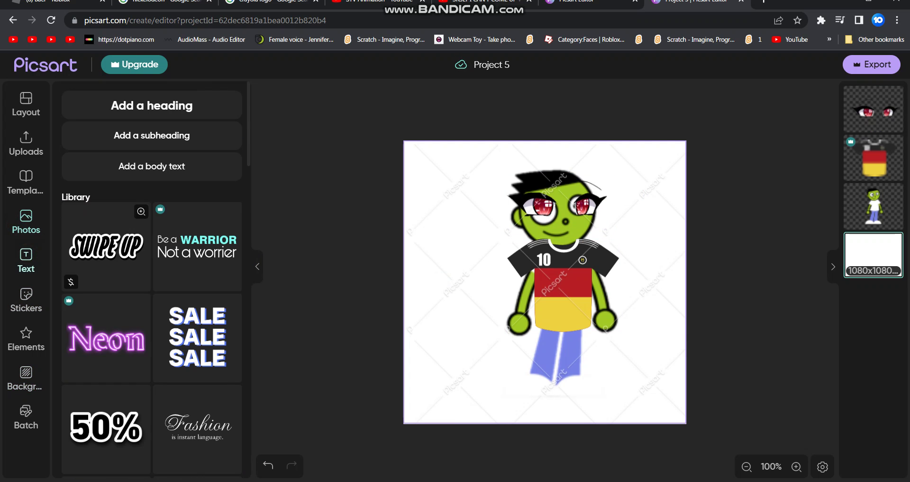
click(197, 247)
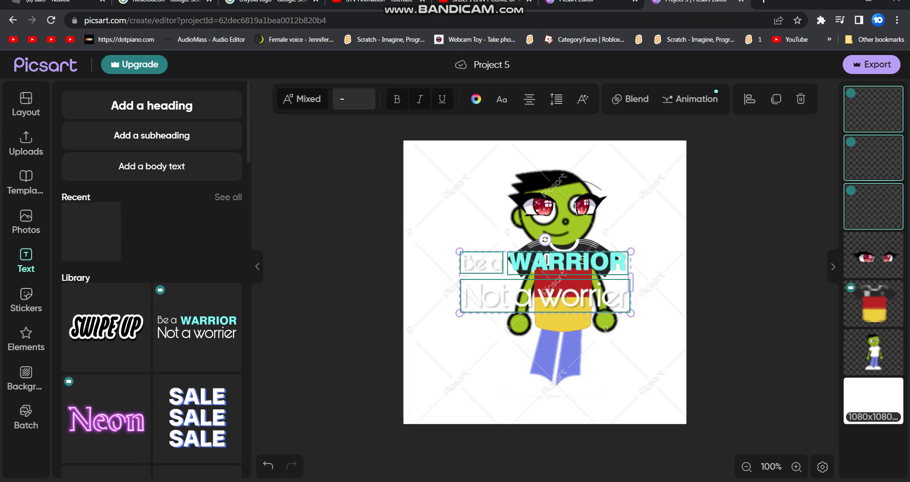
click(528, 274)
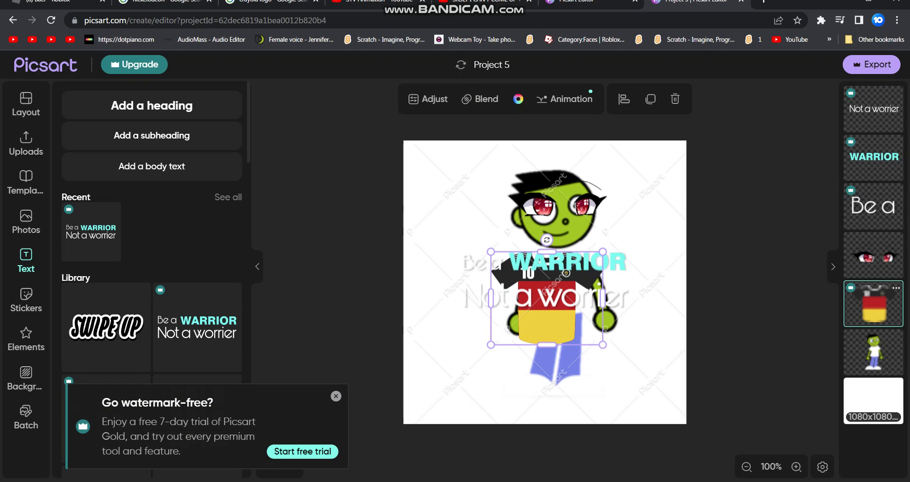
drag(538, 316, 553, 303)
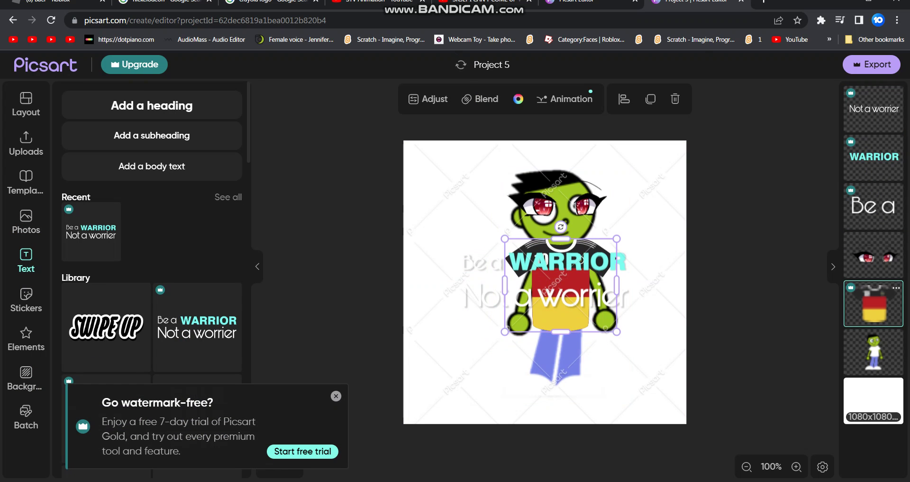
click(554, 254)
key(Delete)
click(482, 263)
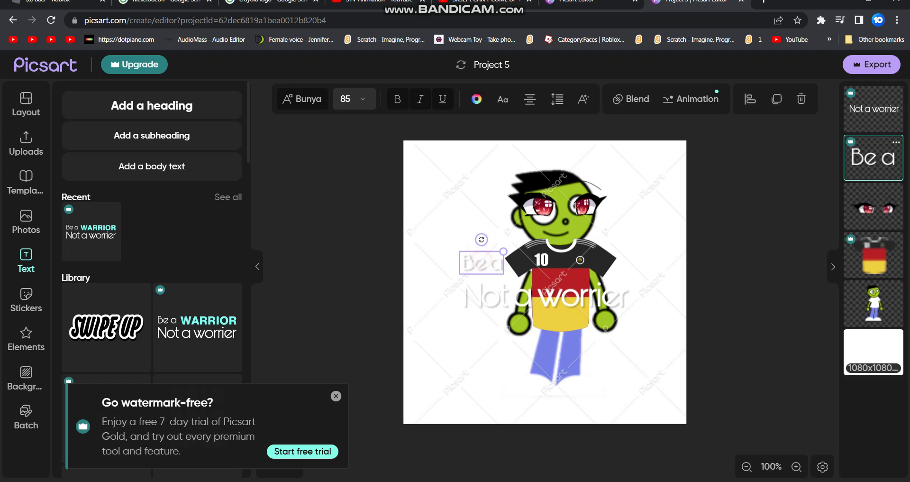
key(Delete)
click(489, 296)
key(Delete)
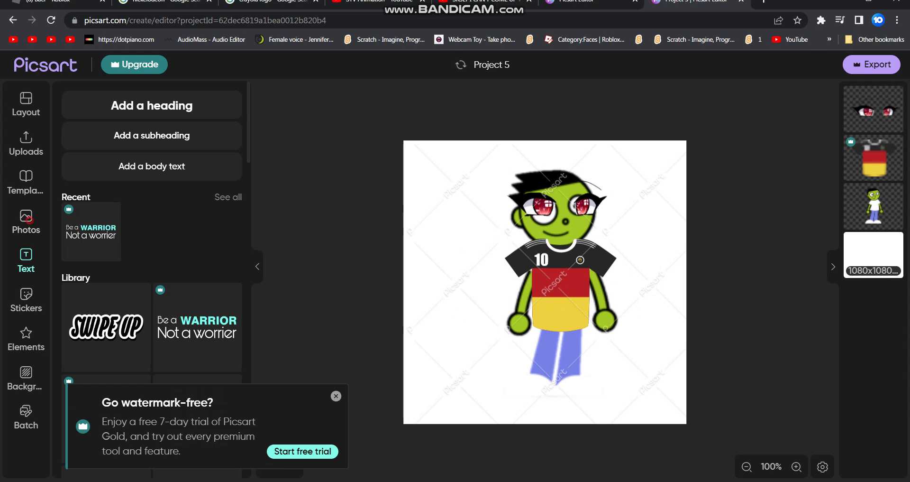
- Search the stickers for "sassy shirt", add the glossy lips sticker and shrink it over the character's mouth
click(27, 219)
click(9, 262)
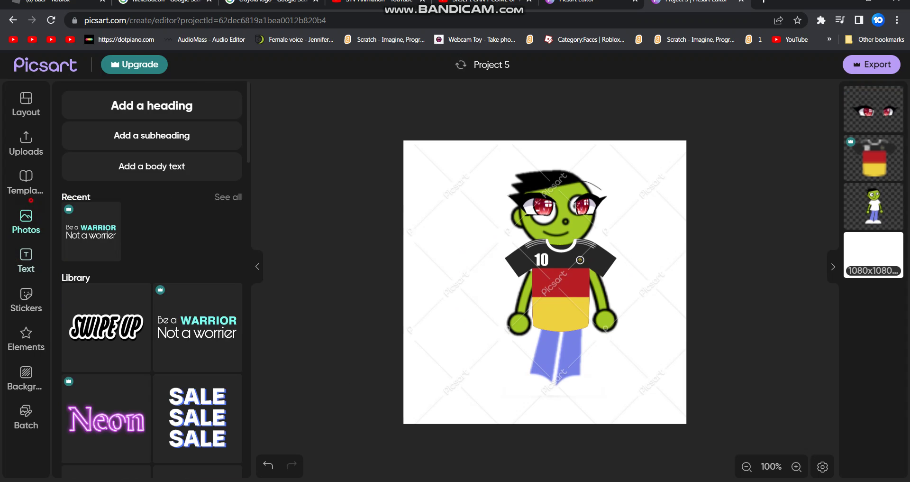
click(27, 298)
text(sassy shirt)
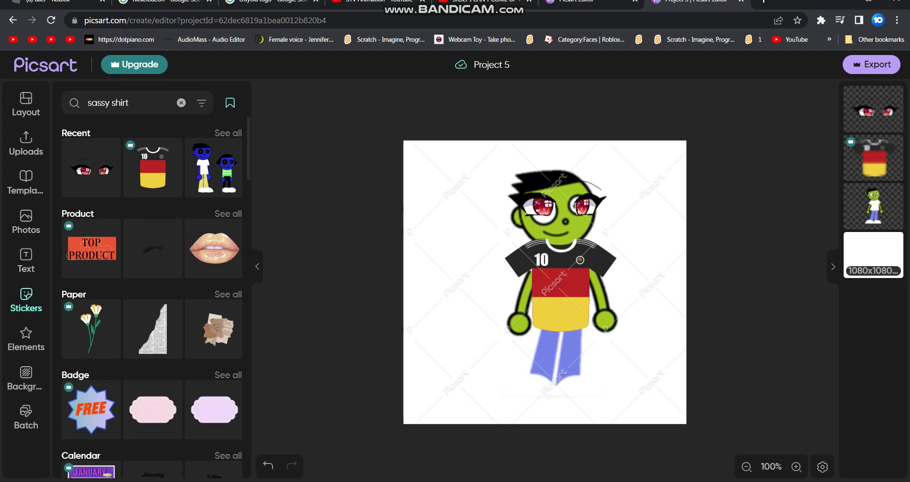
click(199, 261)
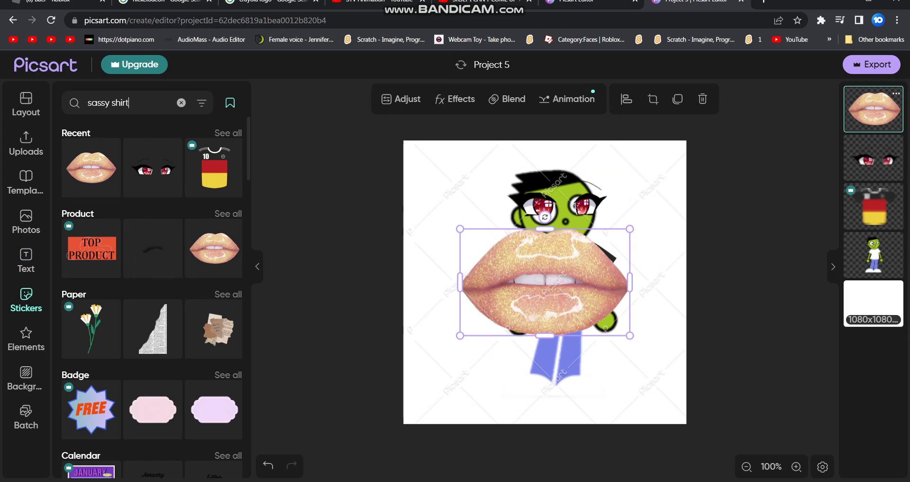
drag(629, 229, 557, 238)
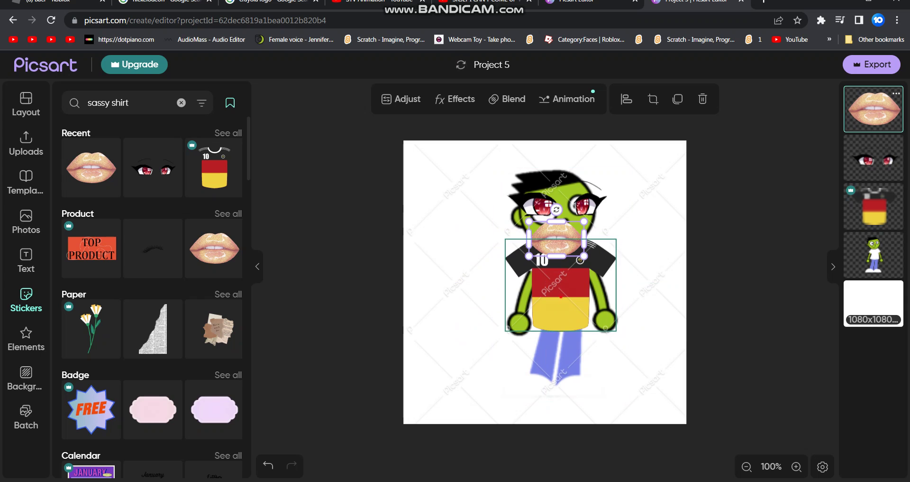
- Delete the number 10 jersey and search the stickers for "sassy" and "shirt" to find another top
click(566, 285)
key(Delete)
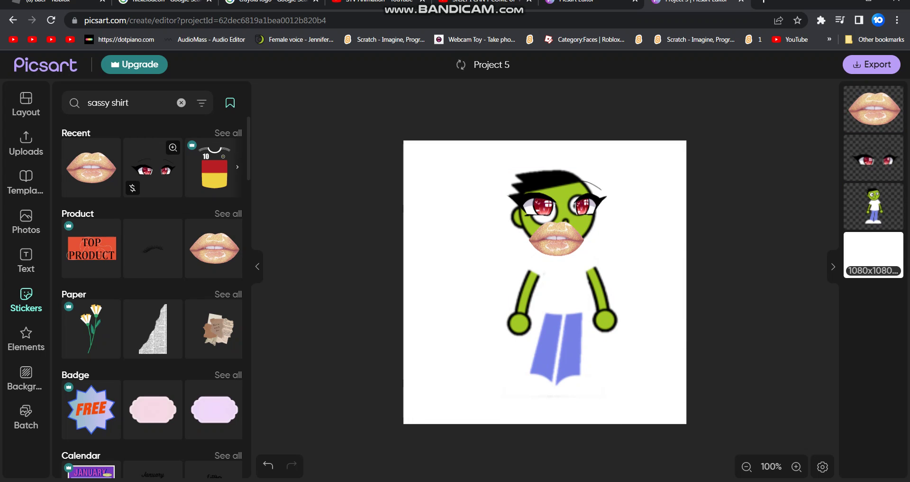
drag(157, 103, 88, 103)
key(BackSpace)
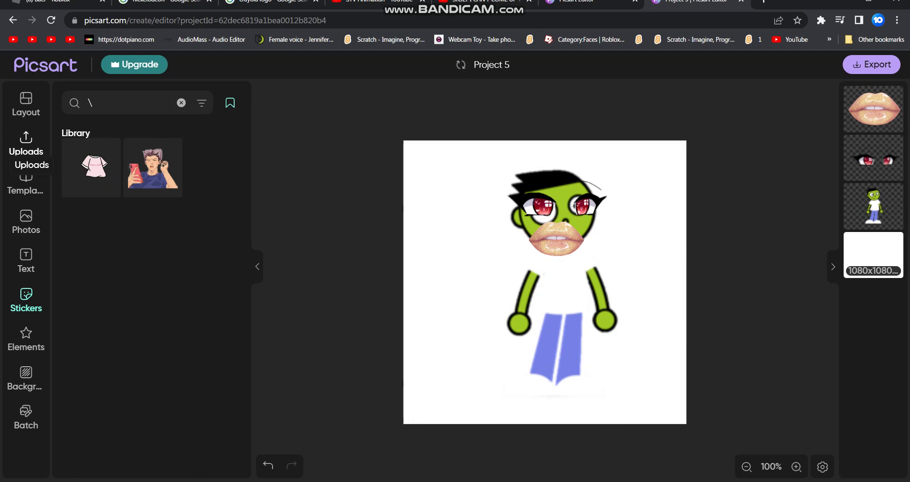
text(sassy)
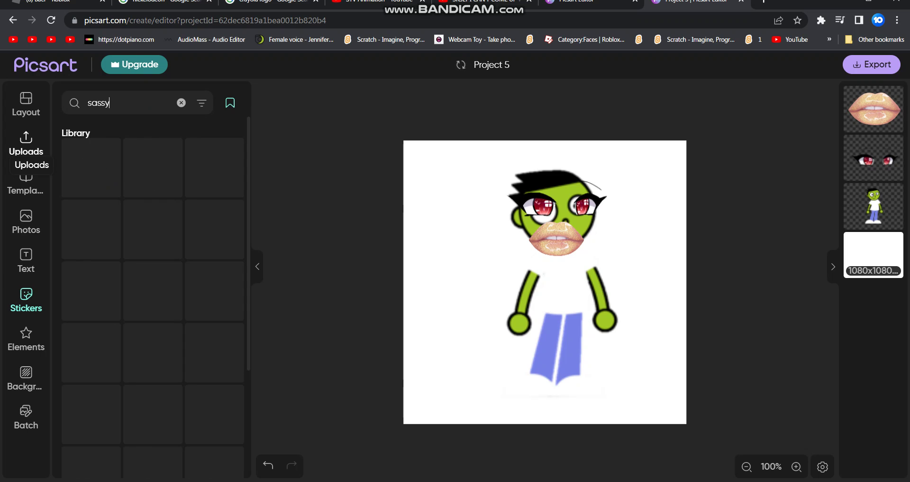
double_click(131, 108)
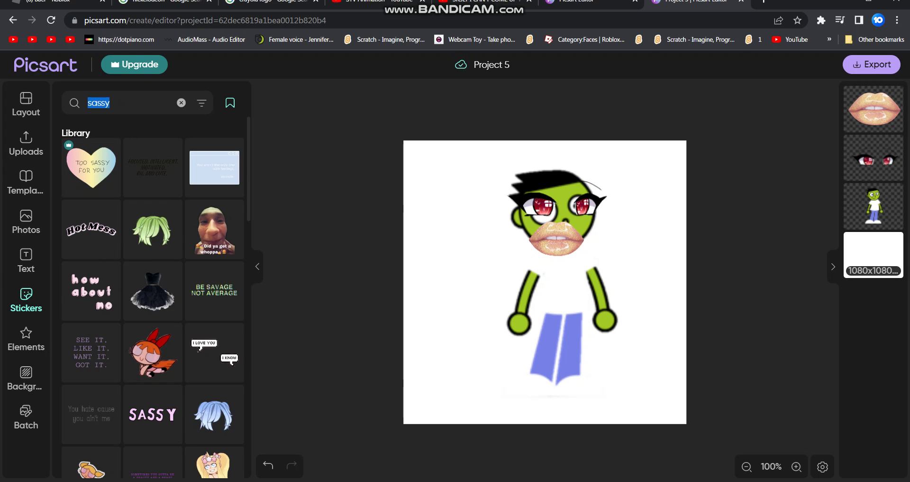
text(shirt)
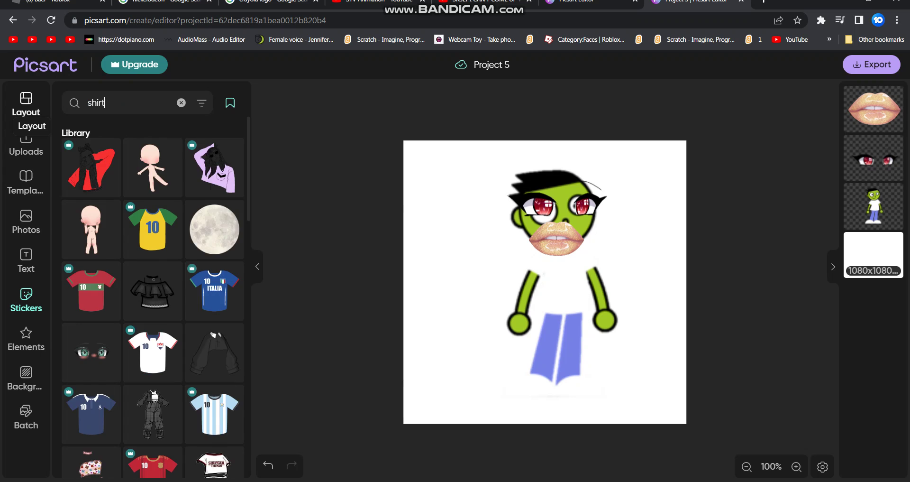
- Add the white "Brat" tank top sticker, shrink it and fit it over the character's torso
scroll(152, 157, down, 10)
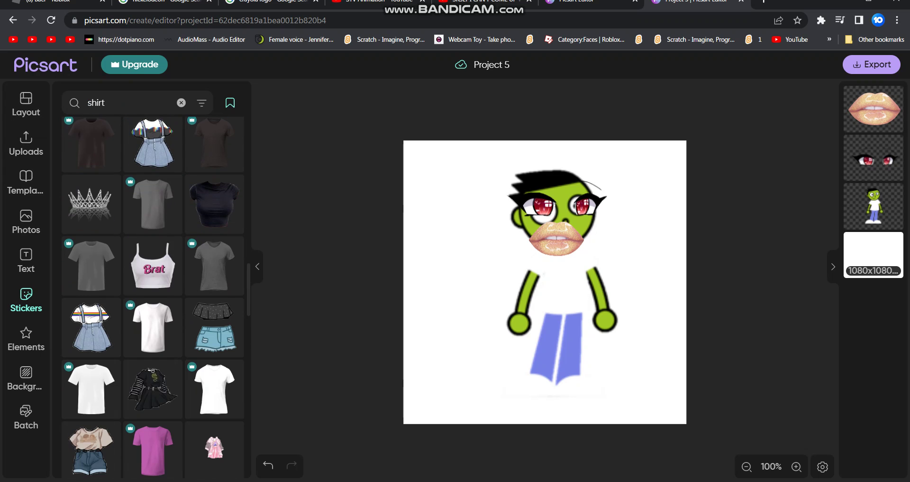
click(152, 266)
drag(545, 282, 575, 252)
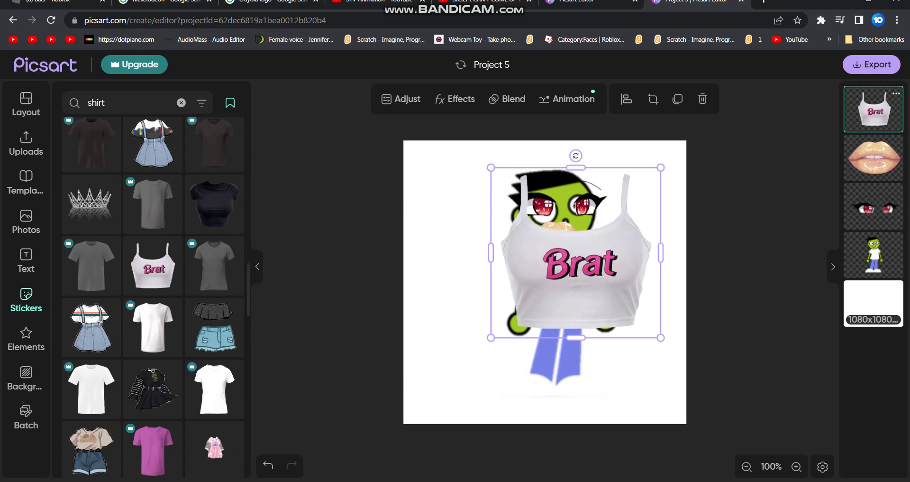
drag(659, 167, 596, 232)
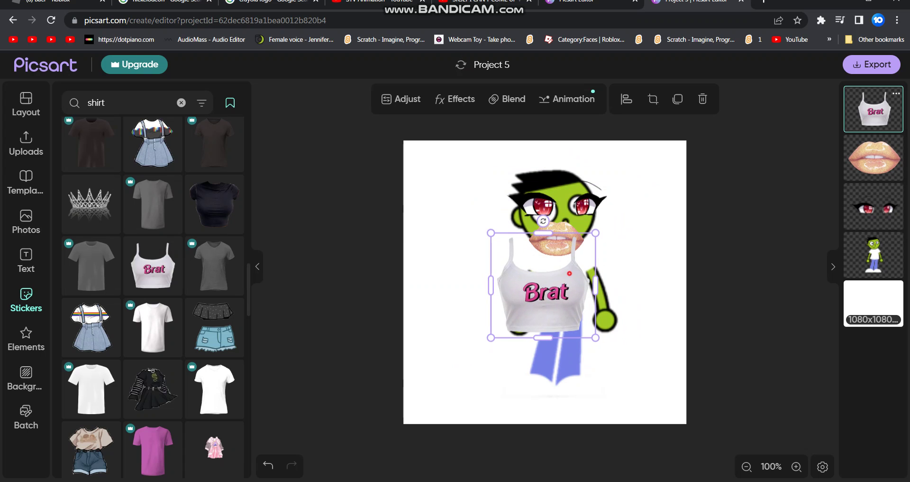
drag(570, 271, 595, 270)
click(671, 200)
click(591, 267)
click(671, 231)
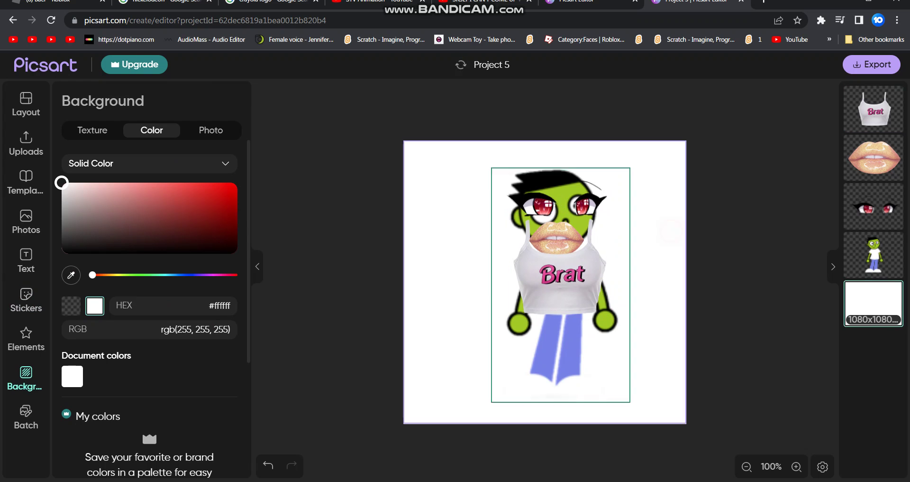
- Delete the red anime eyes from the character's face
click(611, 204)
key(Delete)
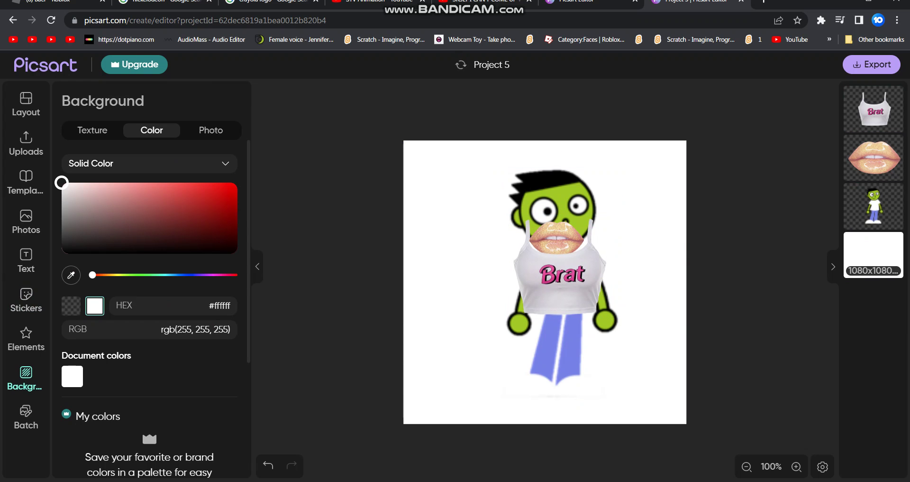
click(26, 338)
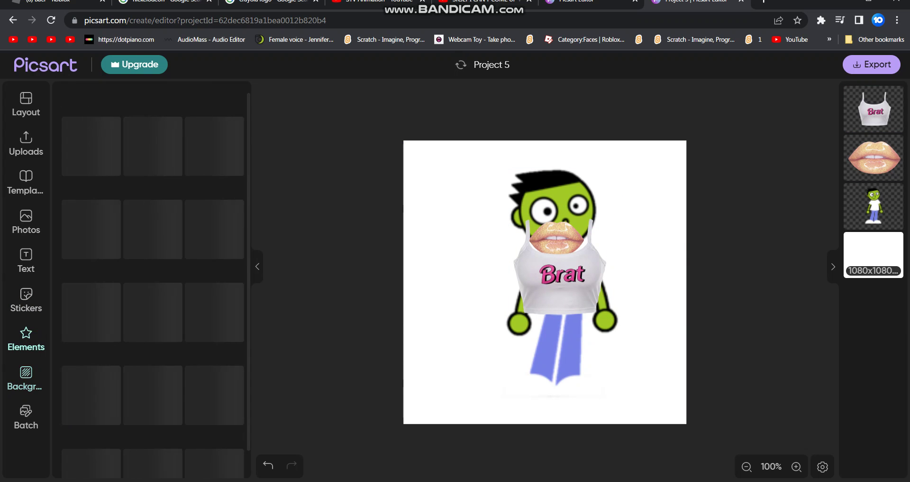
click(26, 140)
click(23, 106)
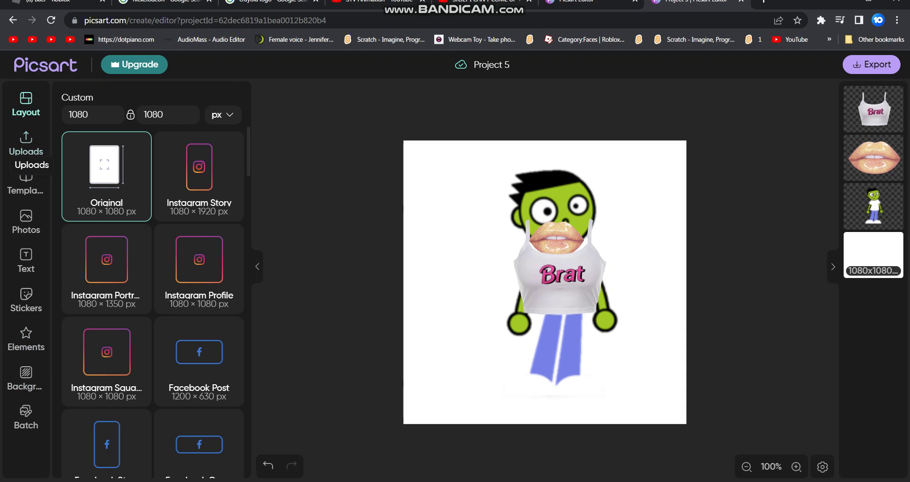
click(11, 367)
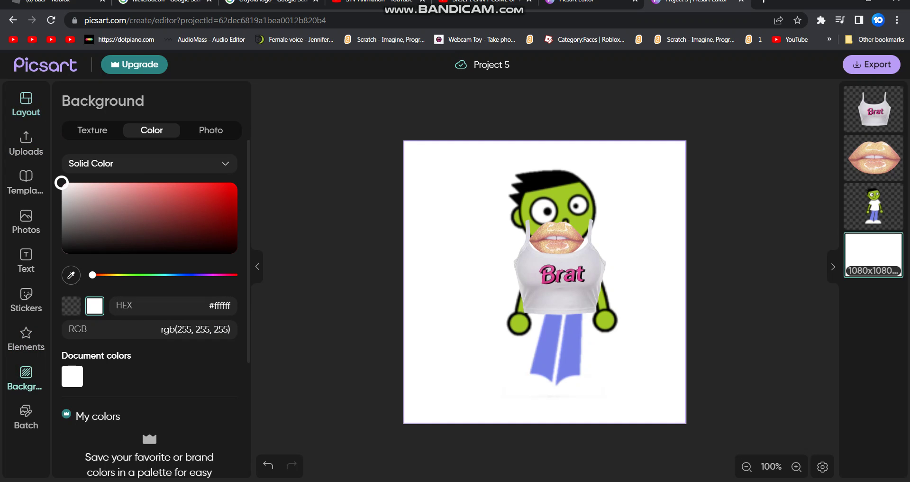
- Add a simple circle element, shrink it to about half its size and place it on the blank area beside the character's head
click(26, 328)
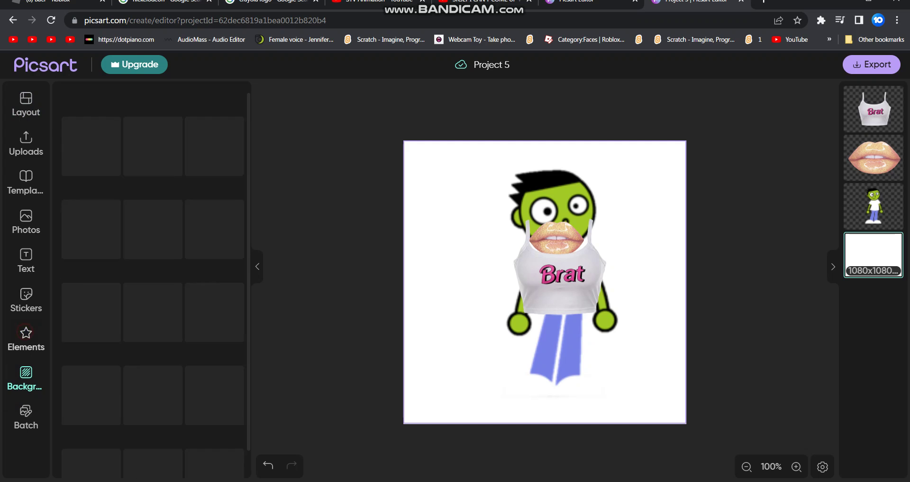
click(92, 141)
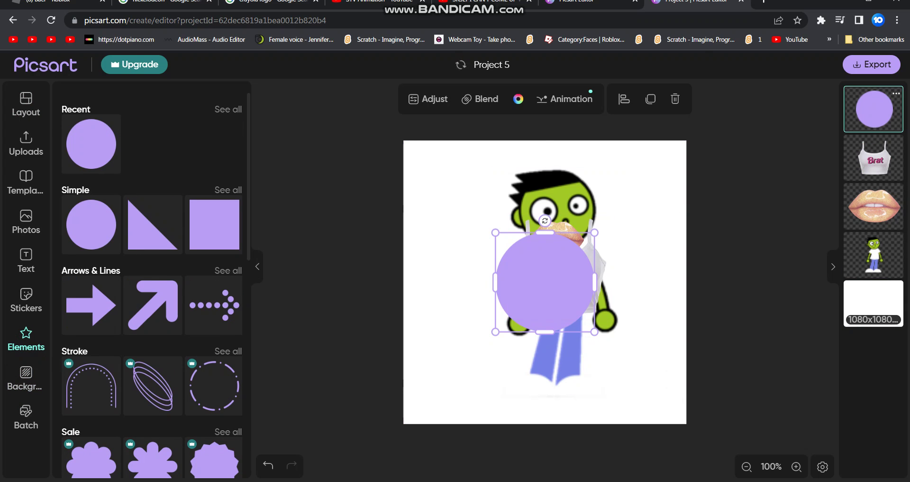
drag(595, 232, 547, 280)
right_click(507, 300)
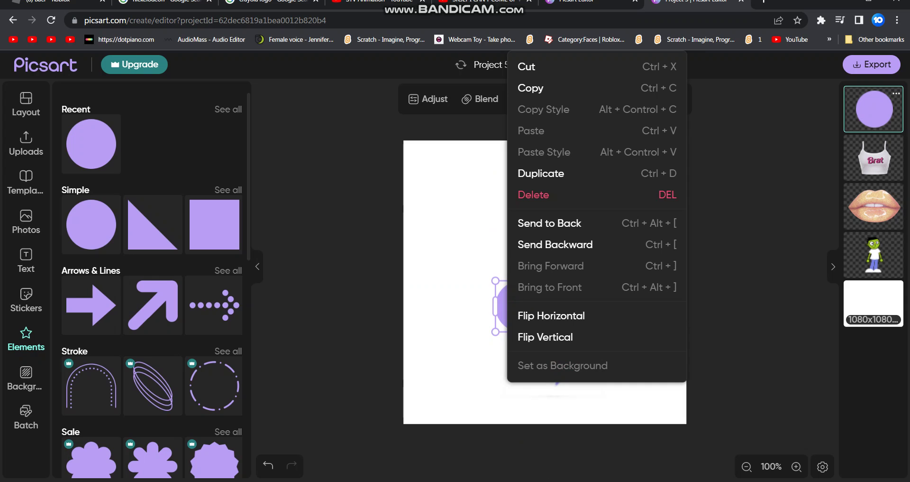
click(369, 293)
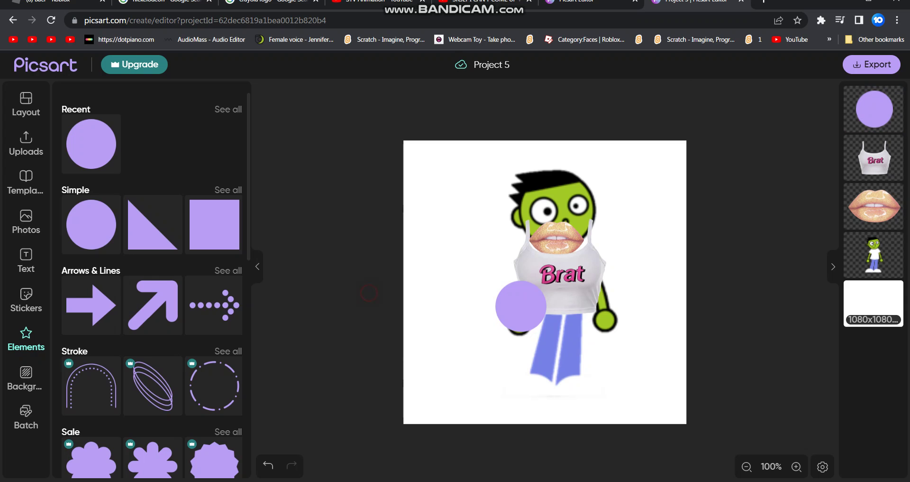
drag(522, 306, 461, 205)
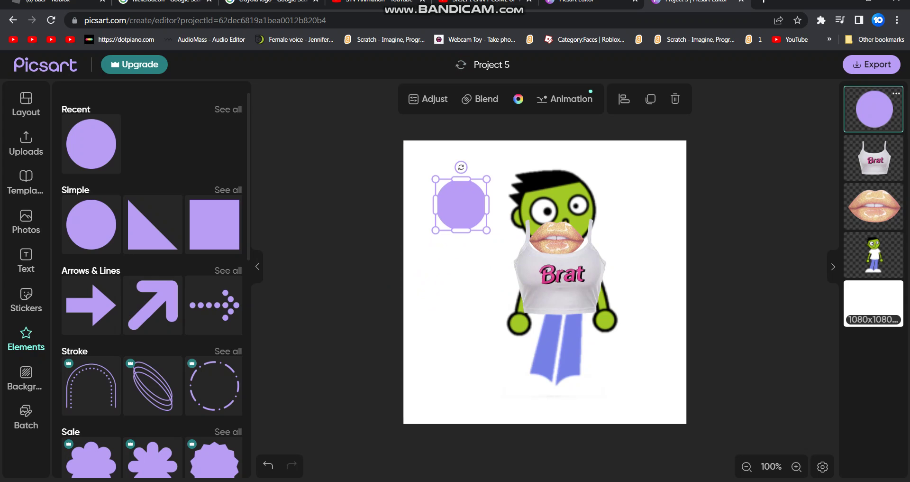
- Fill the circle with the green #9acd00 sampled from the character's face
click(518, 98)
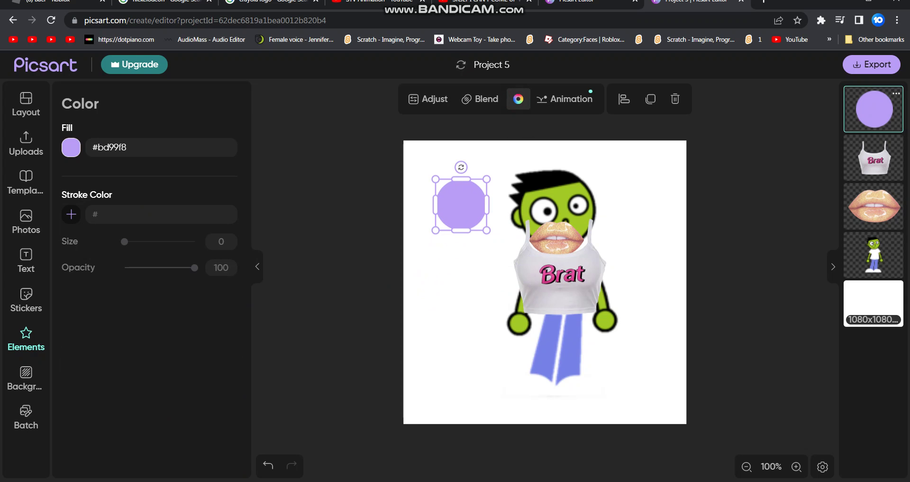
click(71, 147)
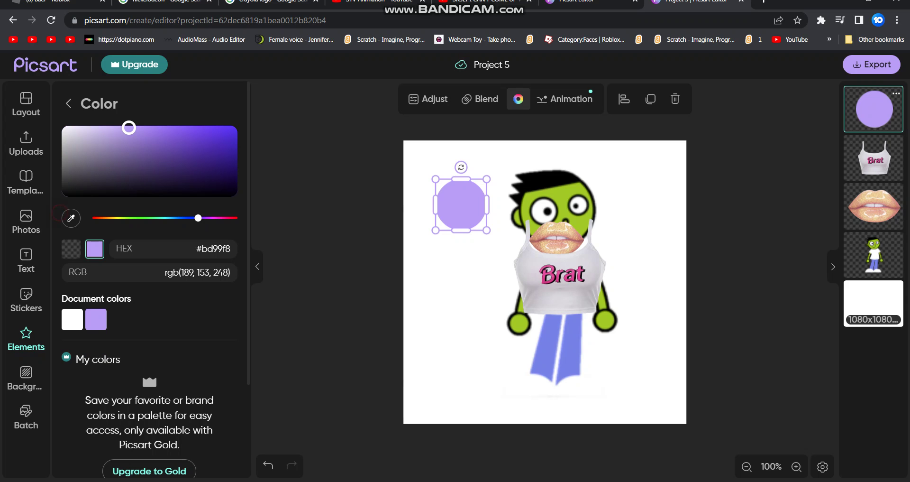
click(71, 218)
click(564, 192)
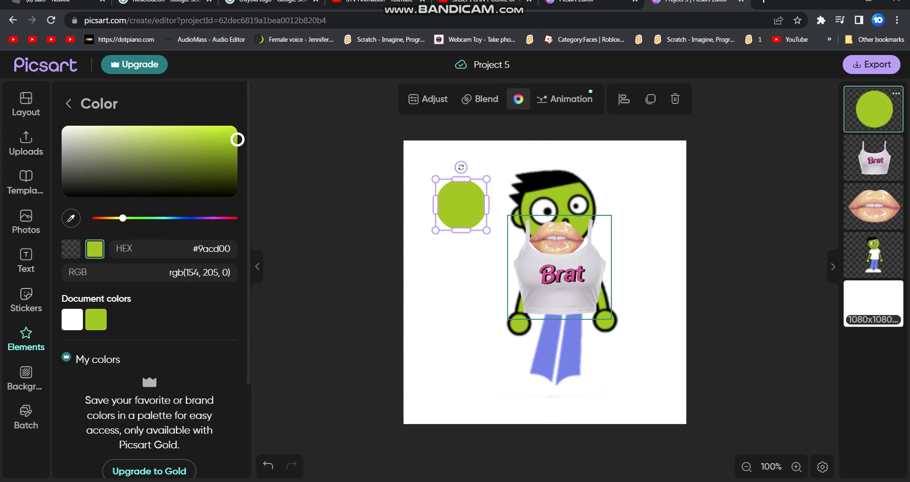
- Cover both of the character's eyes with the green circle and a smaller copy of it
drag(463, 211, 544, 211)
drag(568, 179, 584, 200)
key(ctrl+v)
- Rename the project as Preppy Dash
click(517, 67)
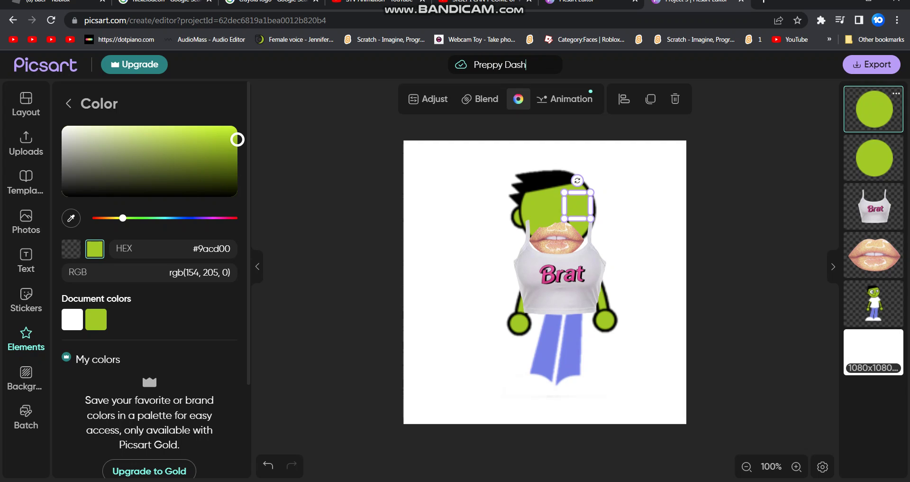
key(Return)
click(373, 239)
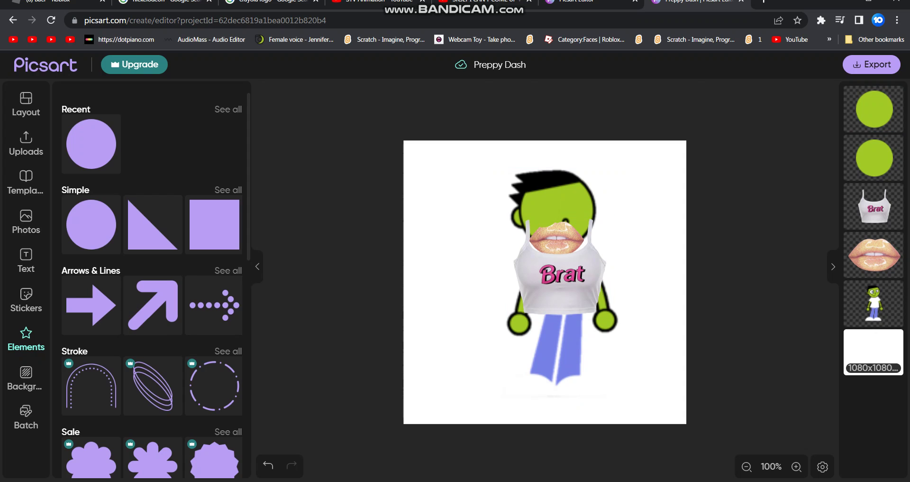
- Move the Brat tank top off the character's body and raise the lips onto the lower part of the face
click(560, 280)
mouse_move(569, 230)
mouse_down()
mouse_move(437, 259)
mouse_move(560, 229)
mouse_up()
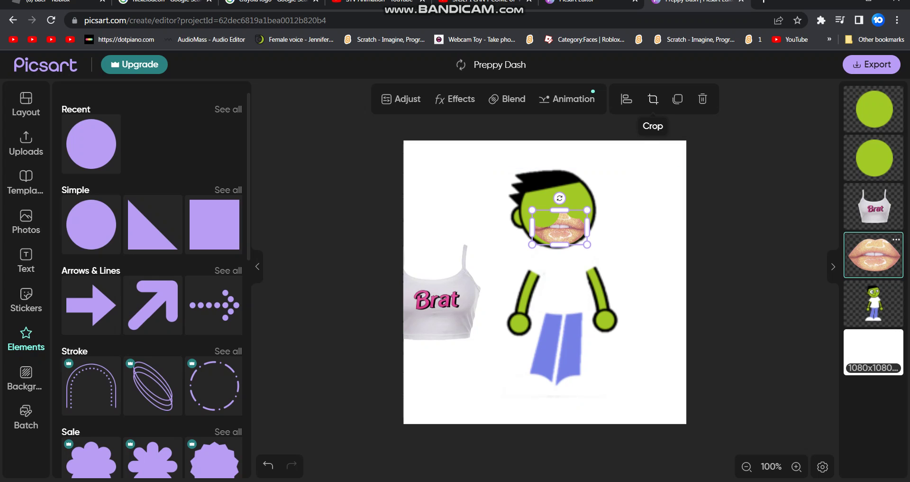
click(626, 101)
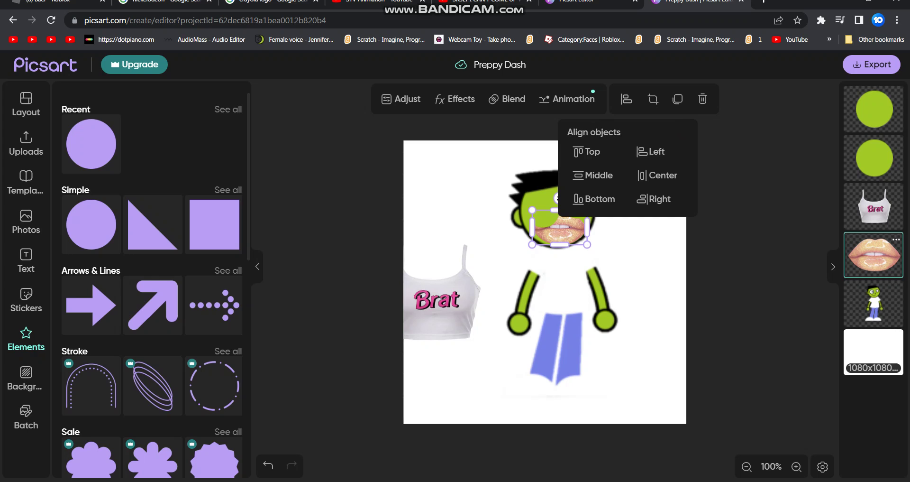
click(867, 155)
drag(552, 212, 547, 210)
click(573, 222)
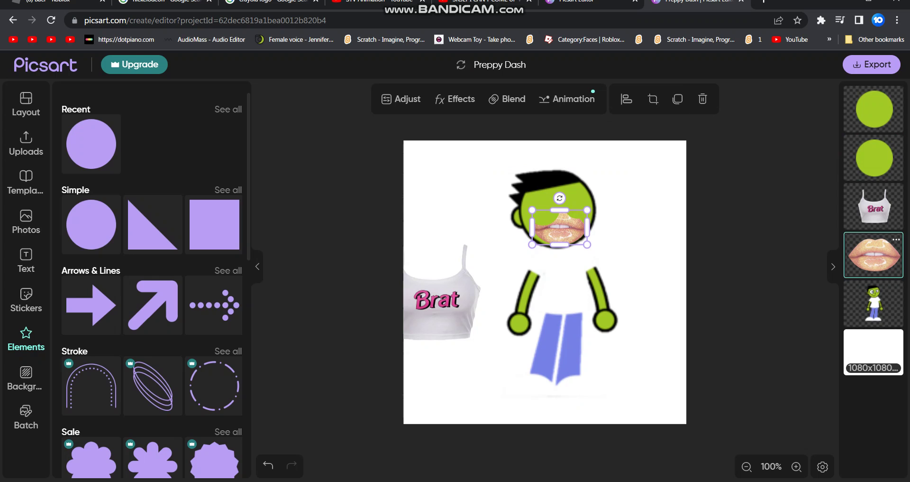
- Bring the lips layer to the front, above the green circles covering the eyes
drag(880, 253, 880, 112)
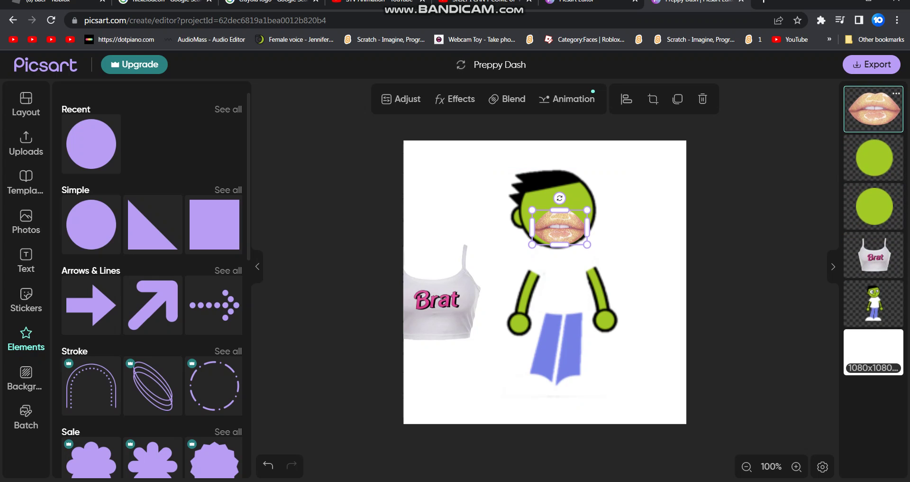
drag(568, 225, 568, 227)
click(370, 275)
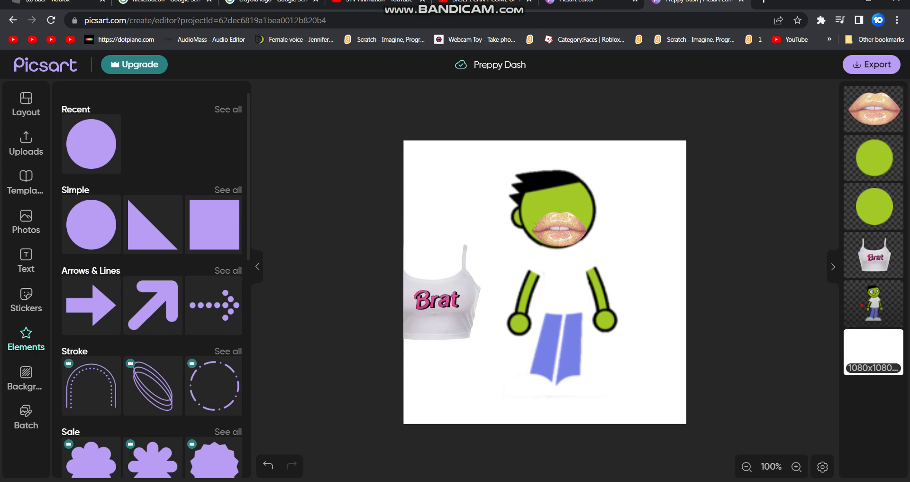
- Put the Brat tank top back over the character's torso
drag(877, 306, 880, 250)
click(703, 314)
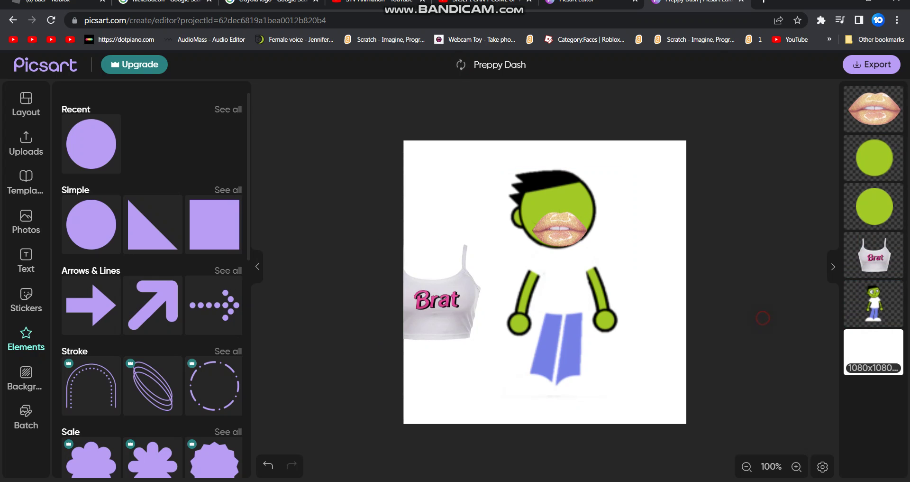
drag(408, 312, 534, 301)
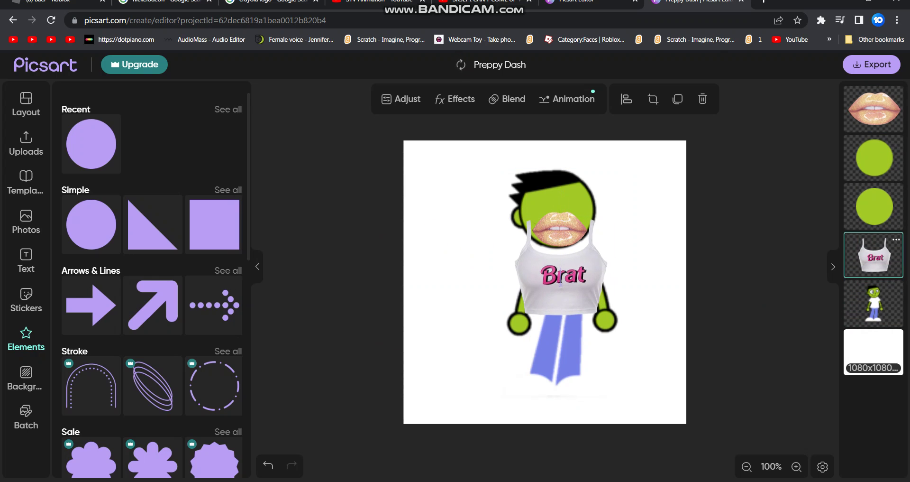
click(676, 240)
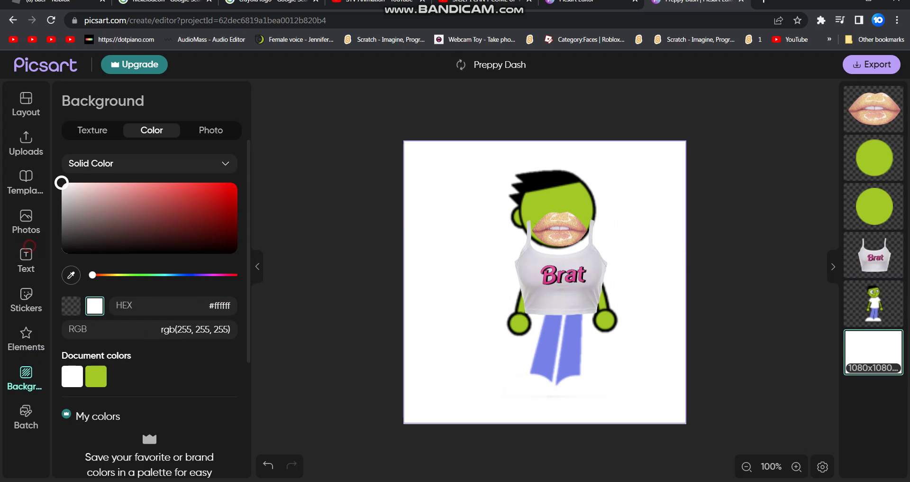
- Add the potatoes photo, enlarge it to fill the canvas and send its layer behind the character
click(26, 221)
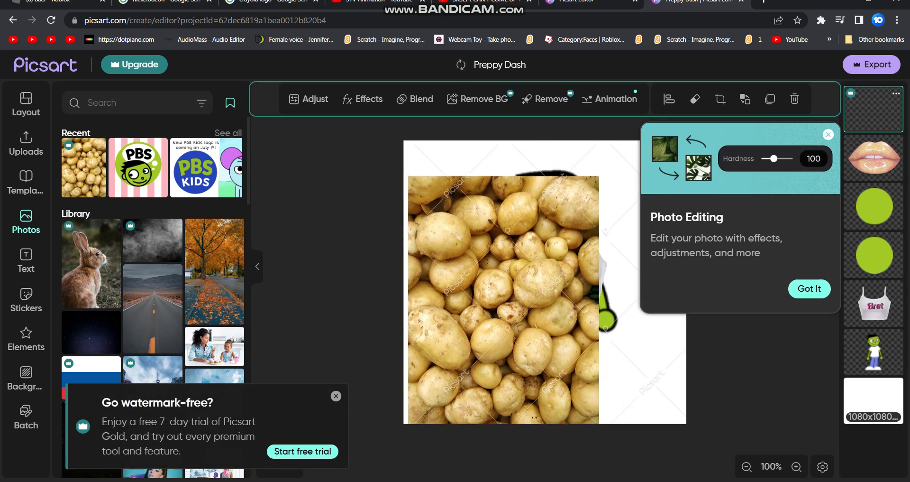
drag(560, 205, 570, 233)
drag(873, 98, 873, 386)
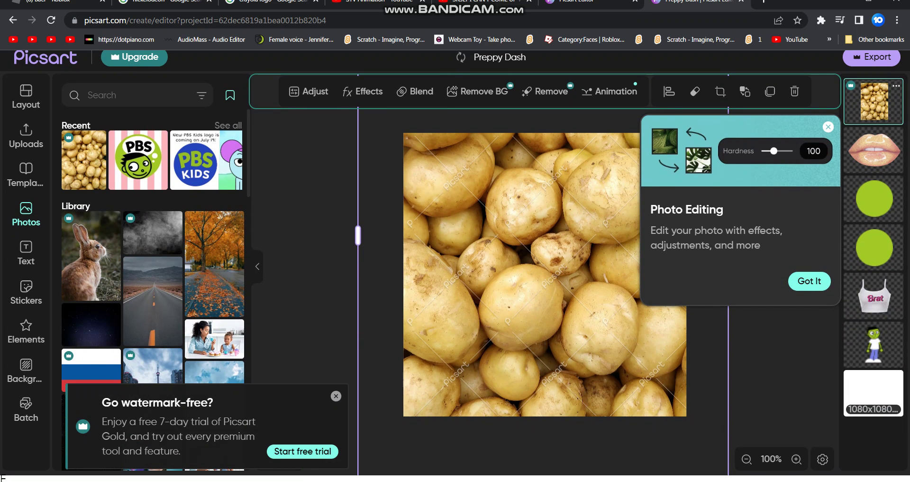
drag(878, 100, 879, 368)
click(756, 394)
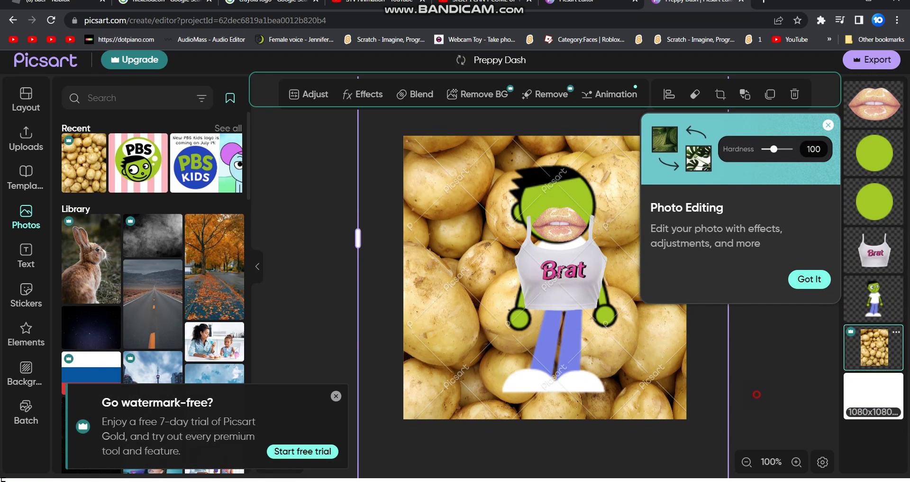
- Narrow the Brat tank top to the character's body width and center it on the torso
click(575, 255)
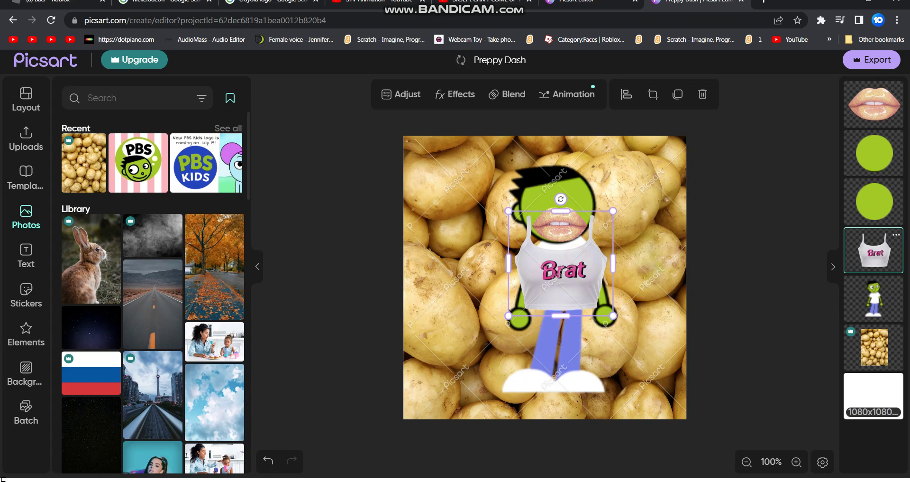
drag(613, 210, 593, 230)
mouse_move(550, 285)
mouse_down()
mouse_move(568, 260)
mouse_move(559, 277)
mouse_up()
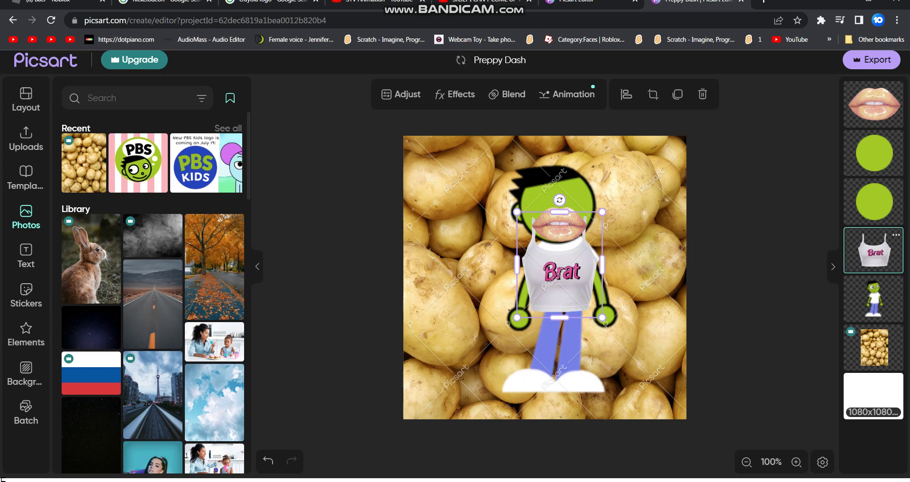
click(825, 130)
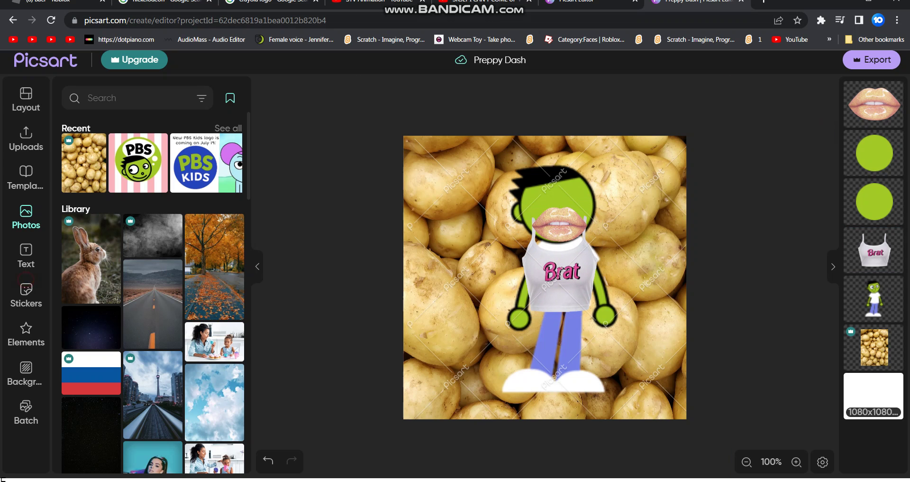
- Search the stickers for "eye" and browse the results for eyes to put on the character's face
click(26, 282)
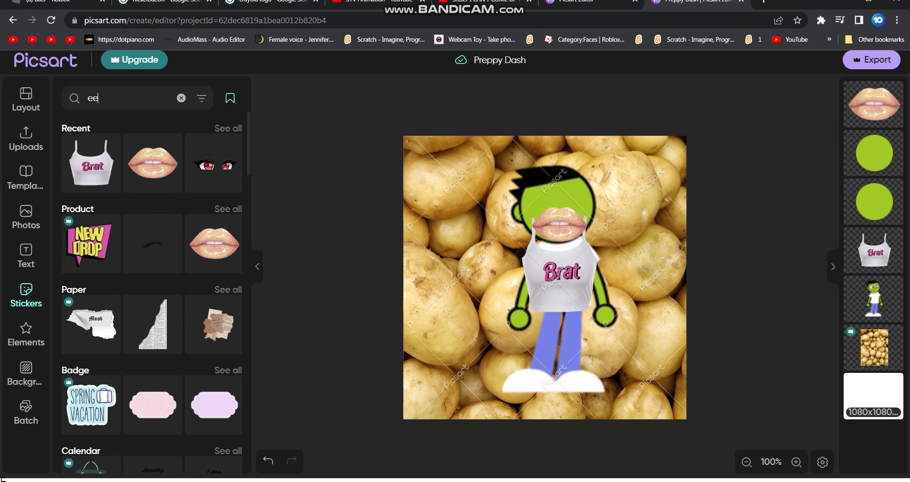
text(eye)
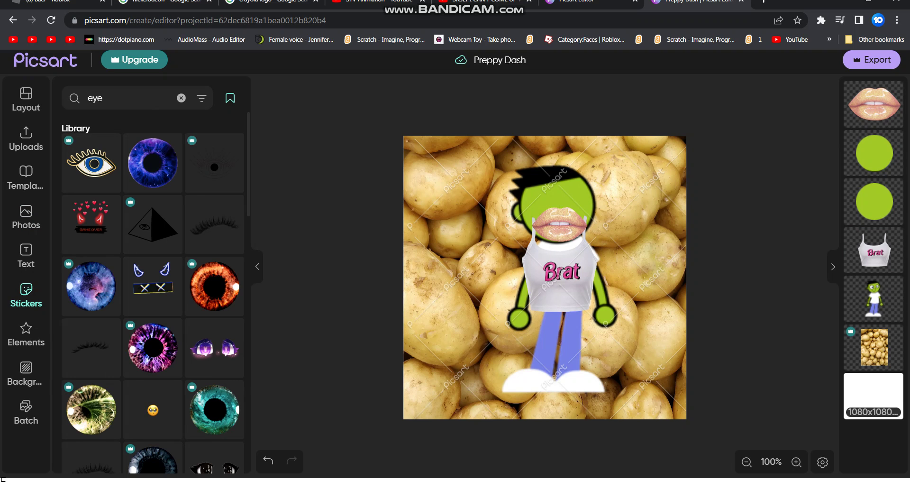
scroll(153, 171, down, 10)
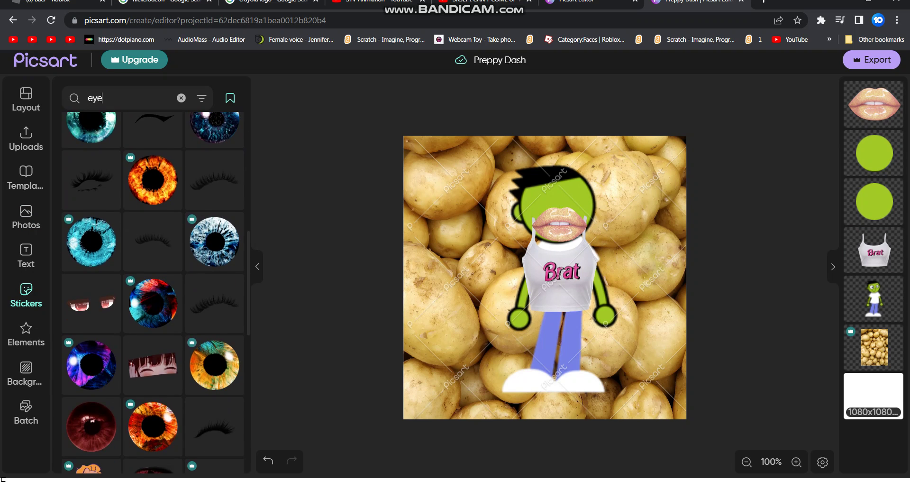
scroll(153, 180, down, 8)
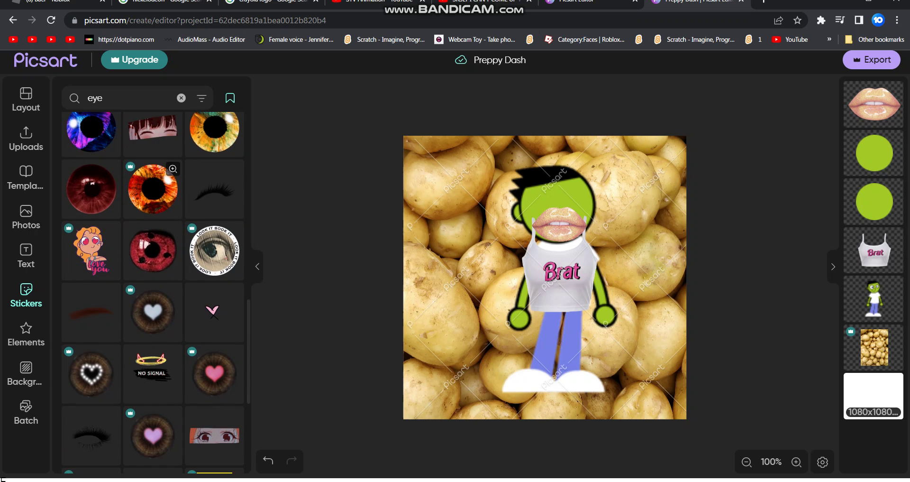
scroll(152, 266, down, 4)
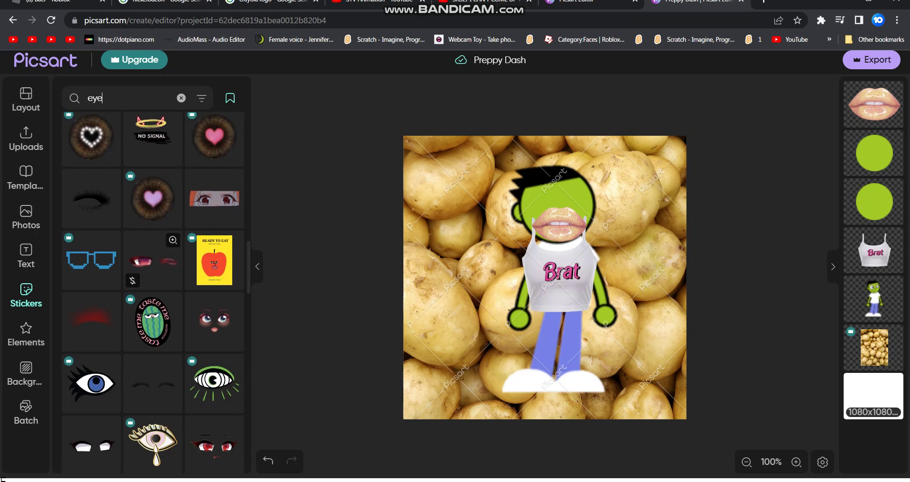
scroll(153, 240, down, 5)
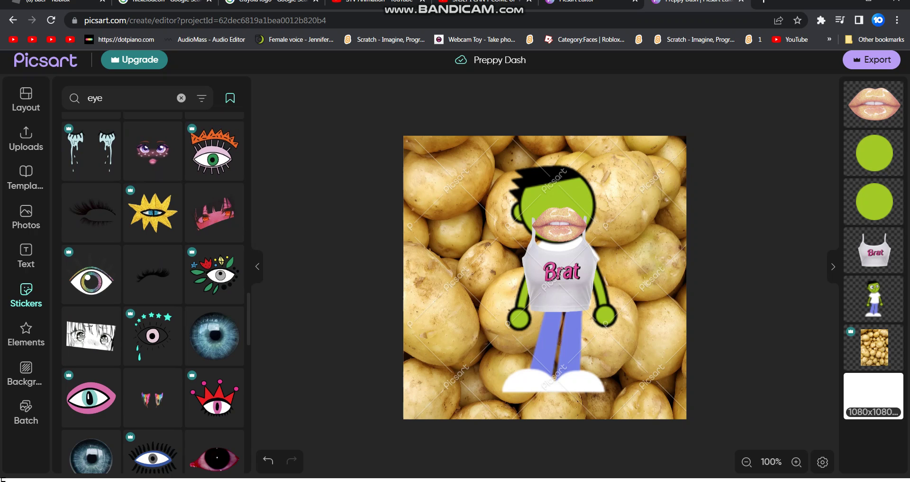
scroll(153, 214, down, 5)
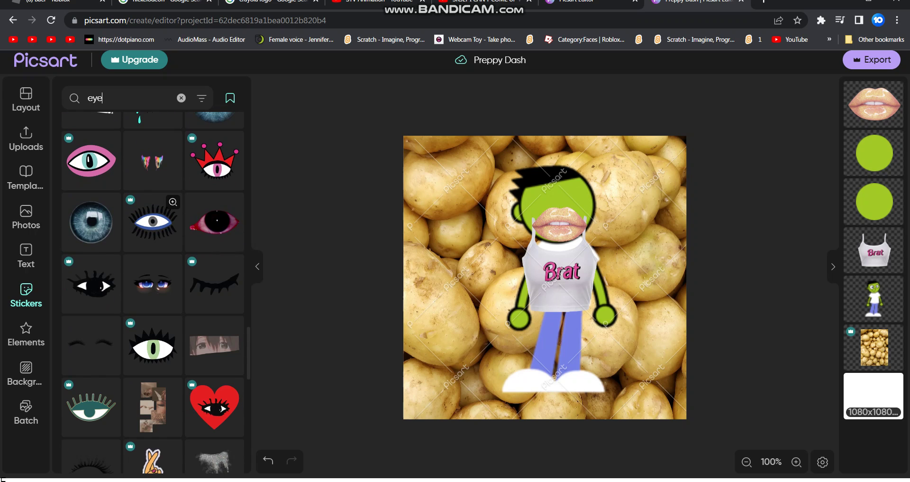
- Replace the blue lashed eye sticker with the dark red eye, shrink it and place two copies over the green circles on the face
click(153, 222)
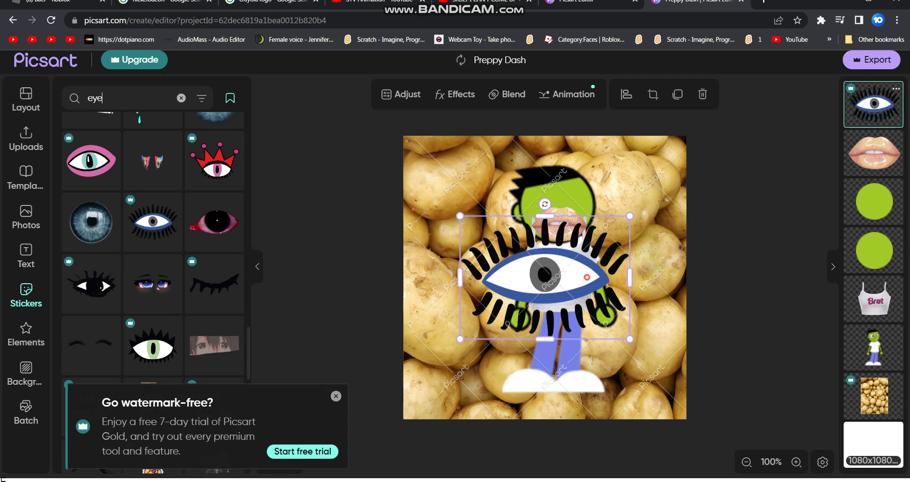
key(Delete)
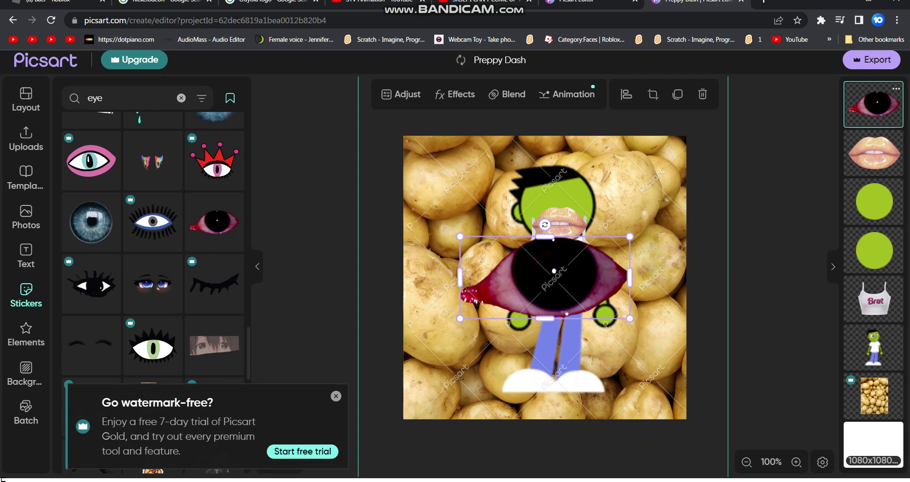
drag(630, 236, 579, 194)
key(ctrl+v)
click(768, 200)
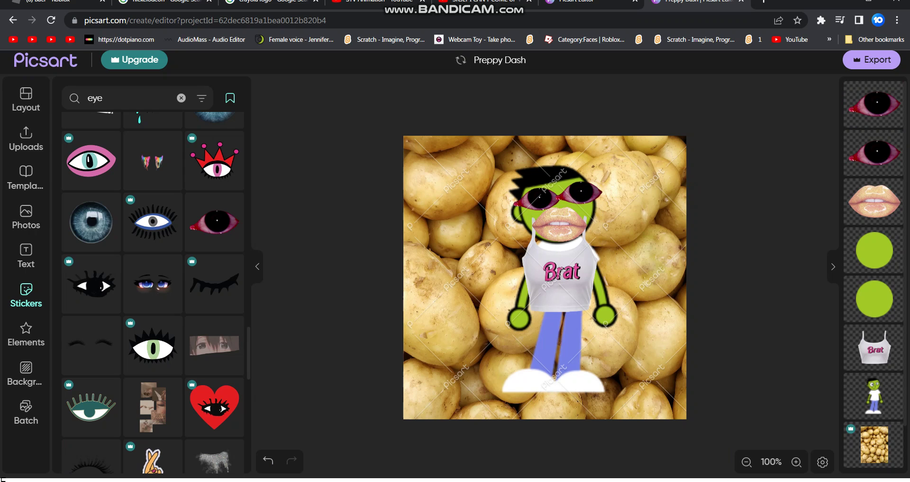
- Open and dismiss the export settings, and delete the potatoes photo from behind the character
click(847, 60)
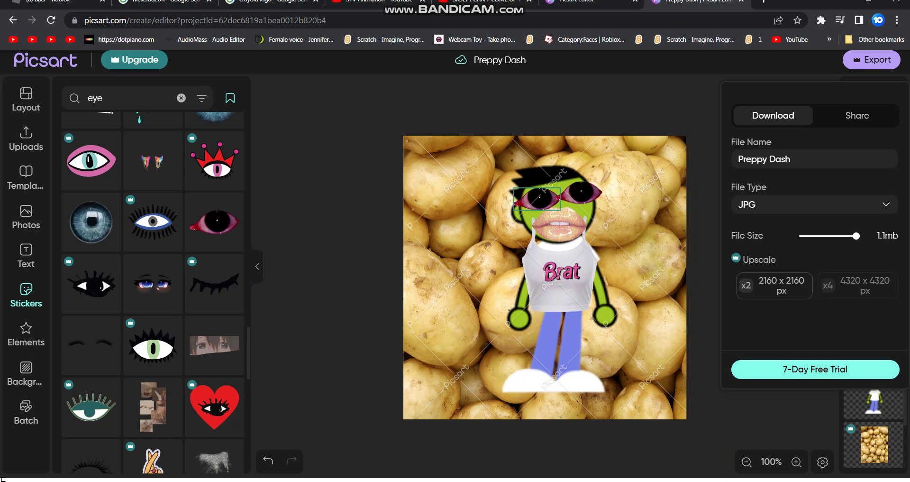
click(272, 350)
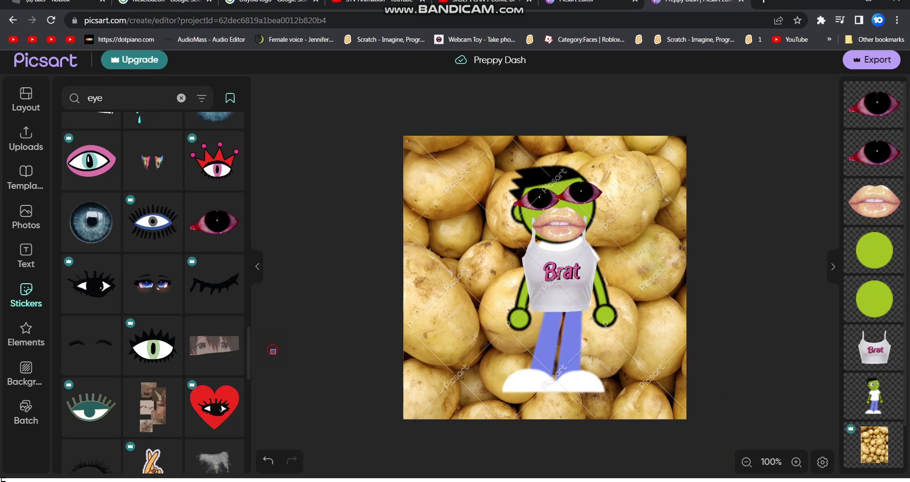
click(649, 231)
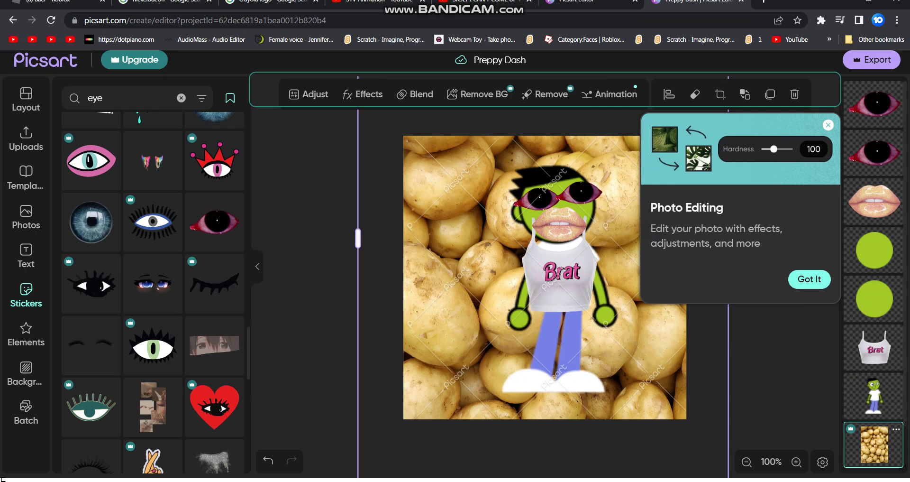
key(Delete)
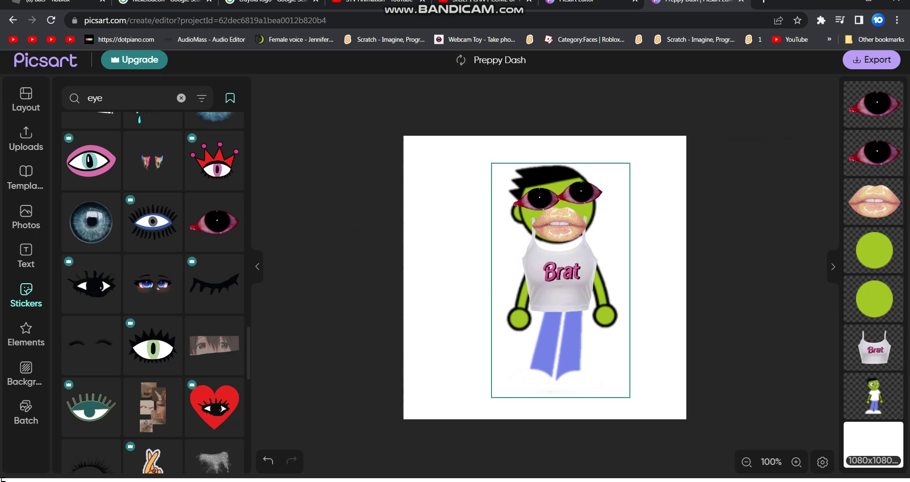
- Add the silver glitter sticker, enlarge it over the left part of the canvas and send its layer behind the character
scroll(214, 349, down, 3)
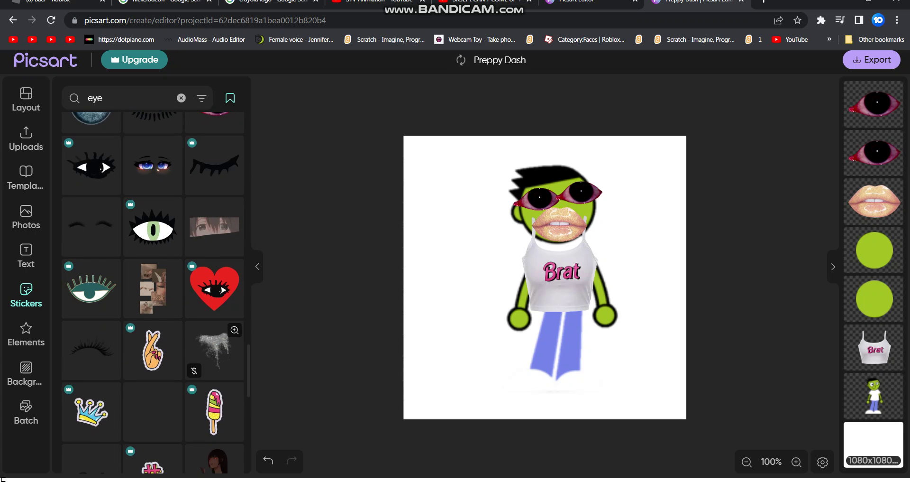
click(226, 348)
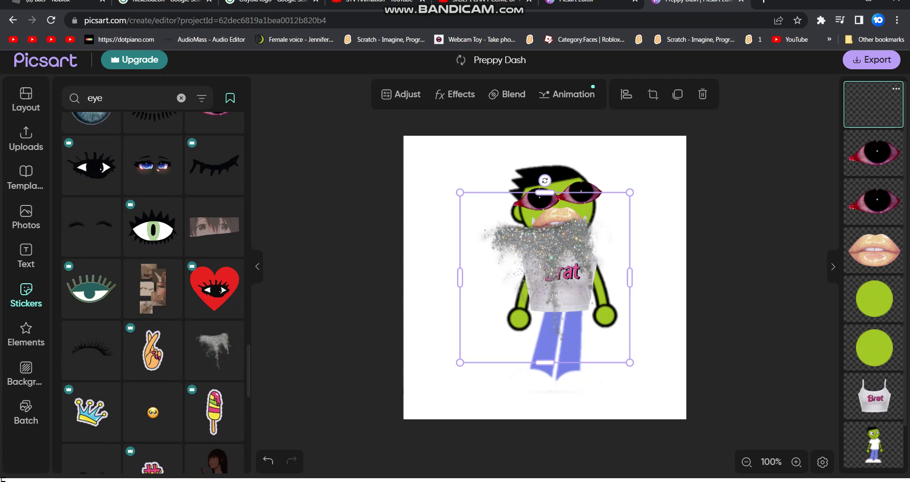
drag(538, 251, 425, 332)
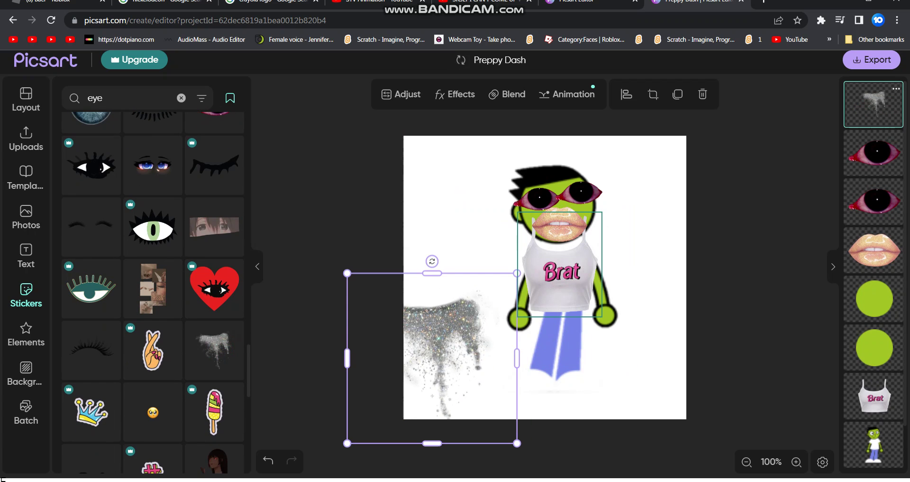
drag(518, 273, 772, 19)
drag(642, 196, 514, 214)
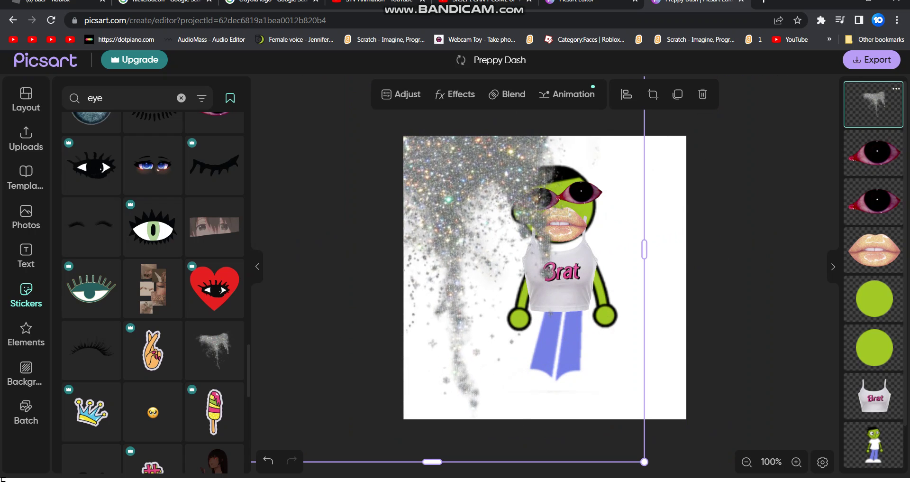
drag(874, 104, 875, 437)
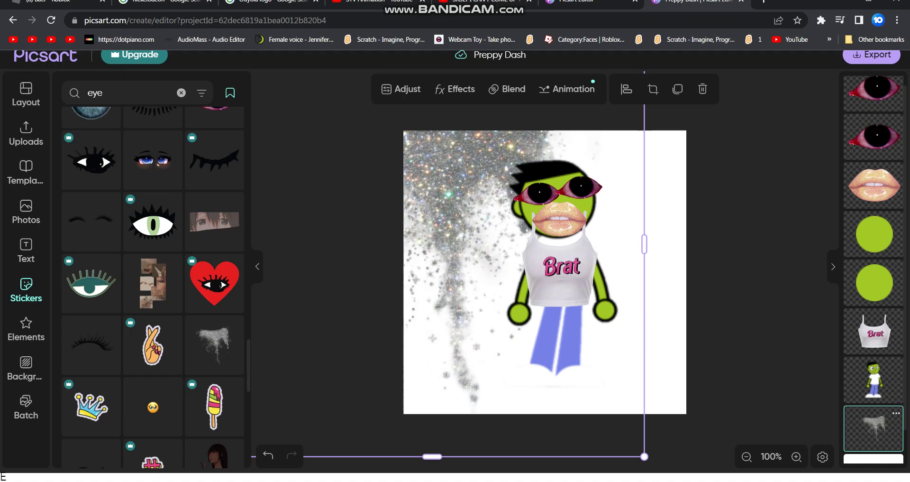
- Duplicate the glitter sticker, position the copy over the right part of the canvas and send its layer behind the character
key(ctrl+v)
drag(514, 214, 642, 214)
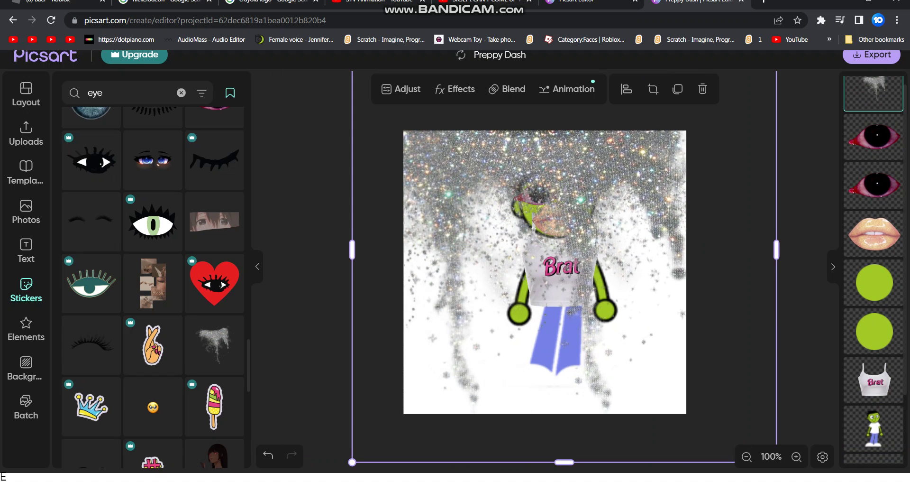
drag(875, 91, 876, 466)
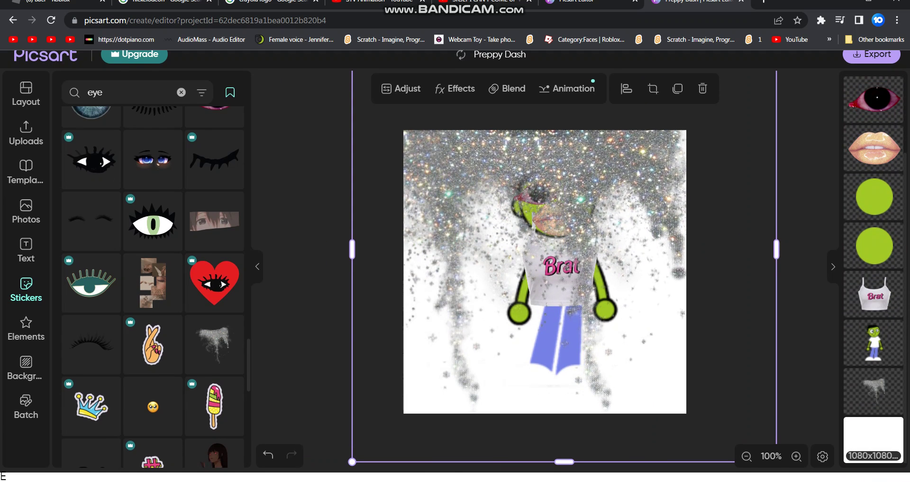
scroll(875, 266, up, 3)
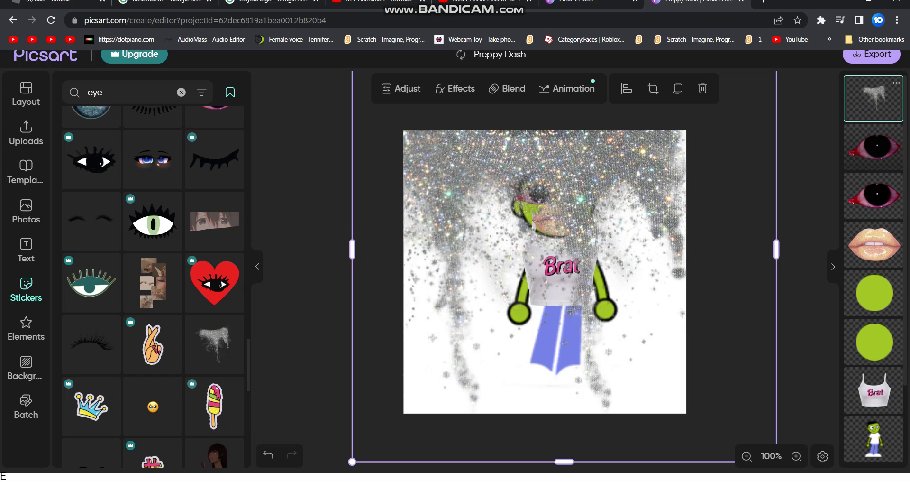
drag(875, 99, 876, 464)
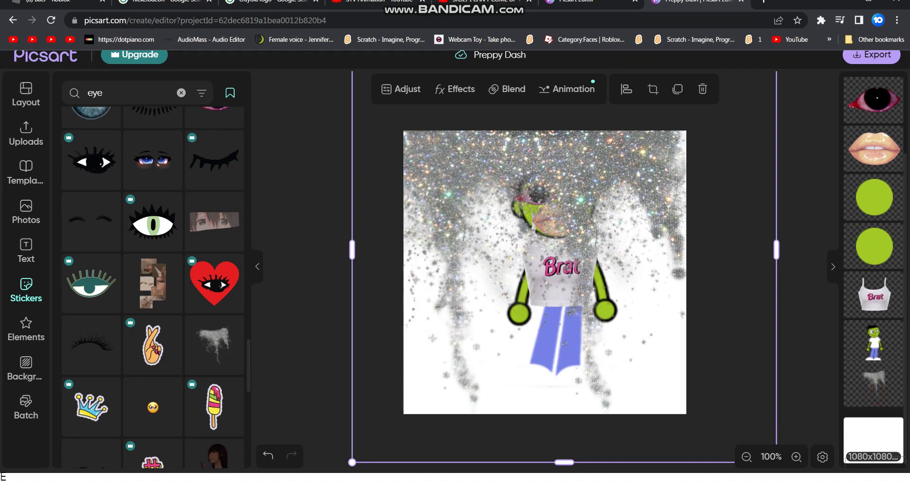
scroll(875, 266, up, 3)
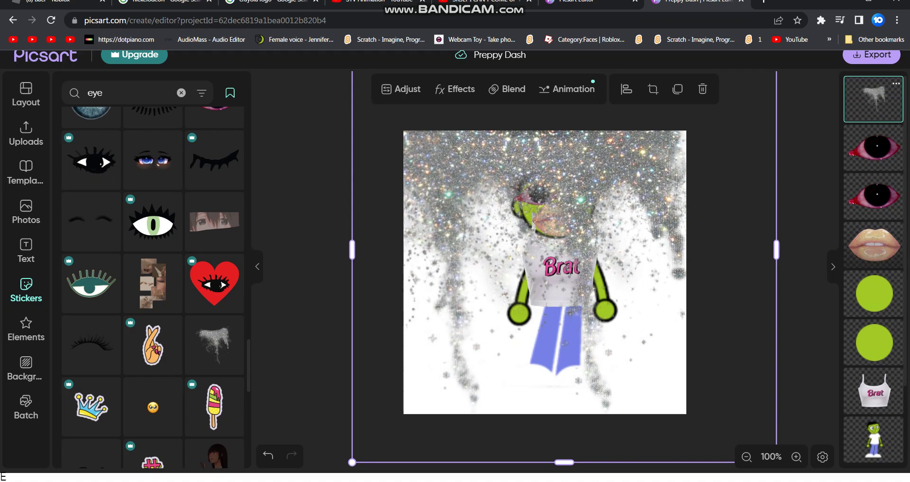
drag(875, 99, 874, 374)
scroll(875, 356, down, 2)
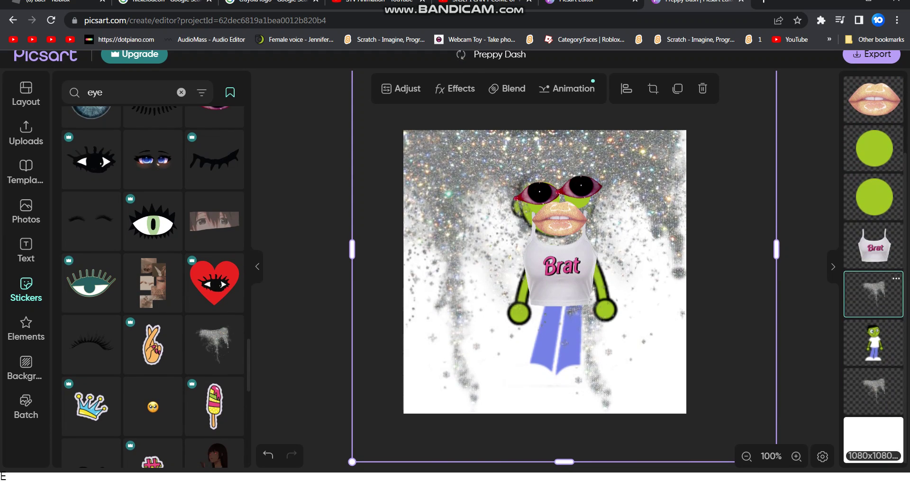
drag(874, 295, 874, 390)
drag(666, 213, 693, 209)
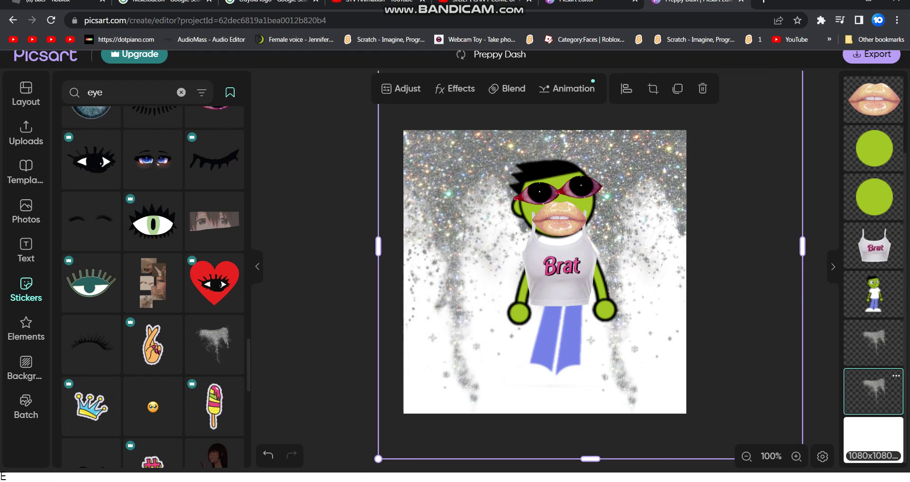
- Download the image as a JPG named Preppy Dash and return to editing
click(309, 221)
click(885, 52)
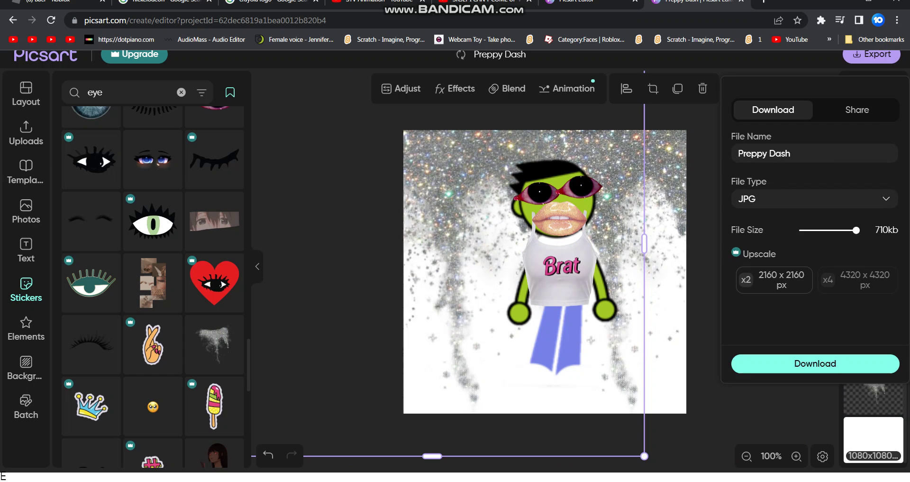
click(816, 363)
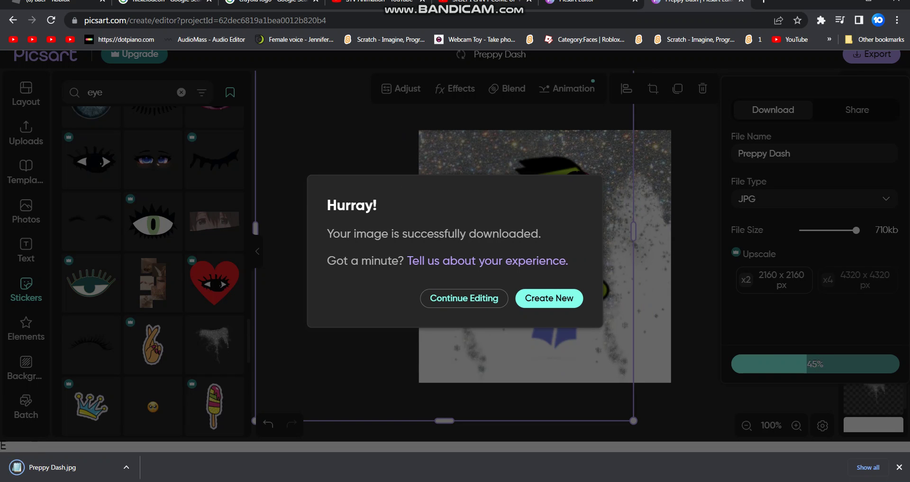
click(899, 467)
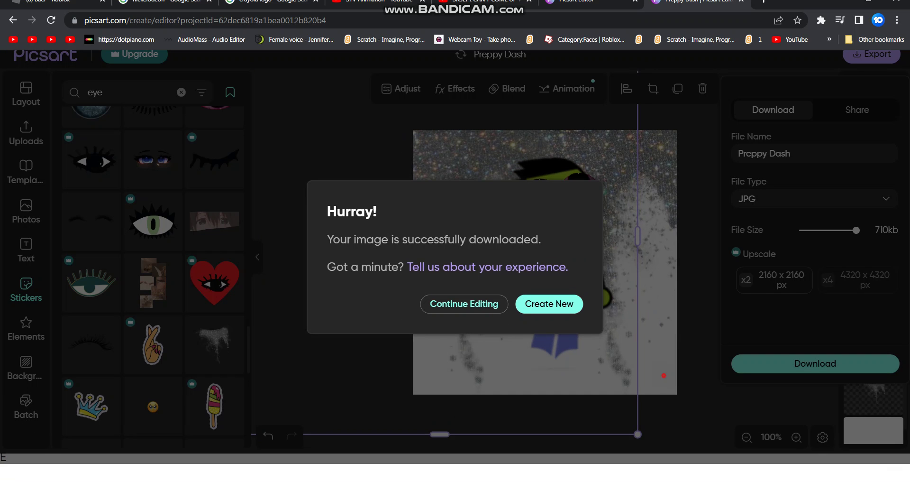
click(464, 312)
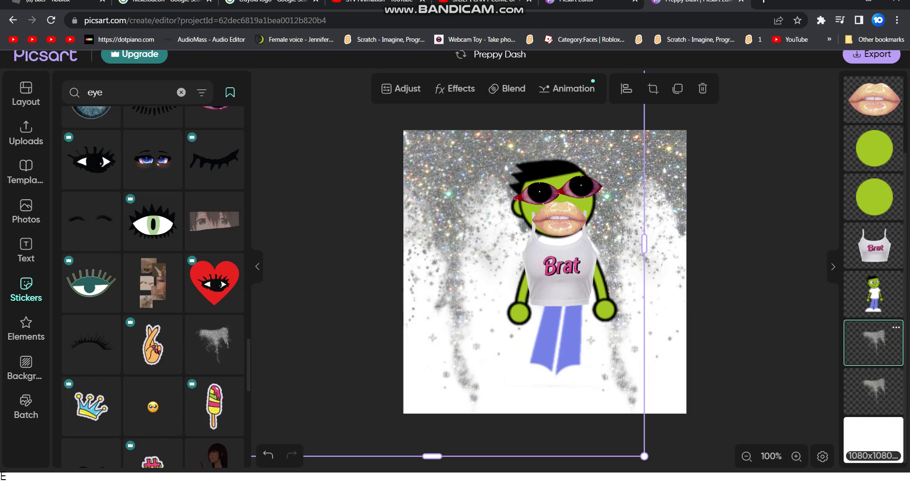